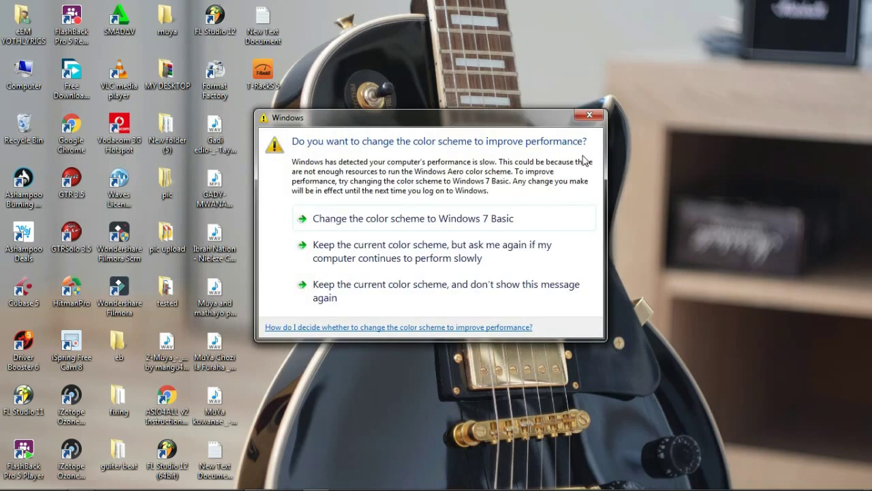
# Step: Dismiss the color scheme performance dialog, then open the Computer window and move it higher on the desktop
pyautogui.click(590, 115)
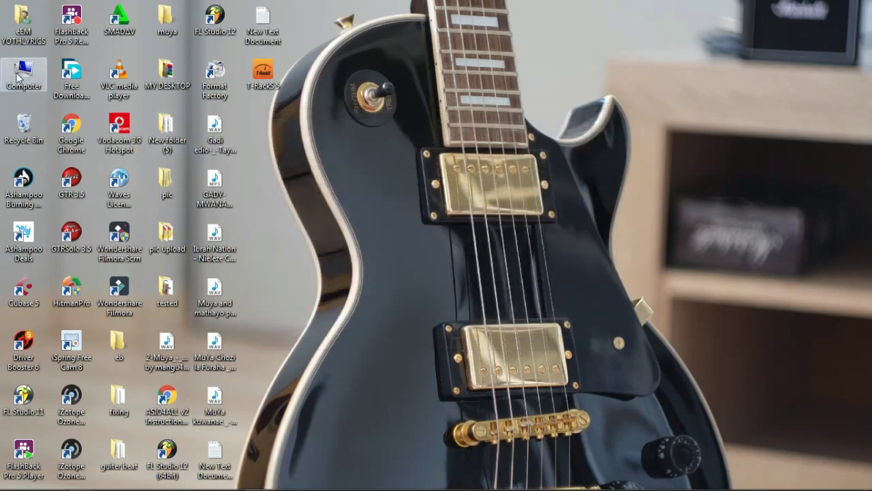
pyautogui.doubleClick(22, 75)
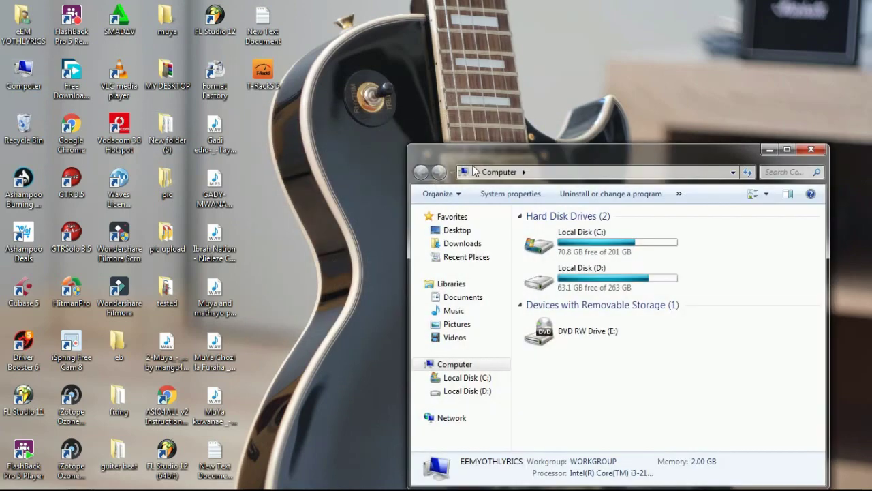
pyautogui.moveTo(479, 150); pyautogui.dragTo(418, 49)
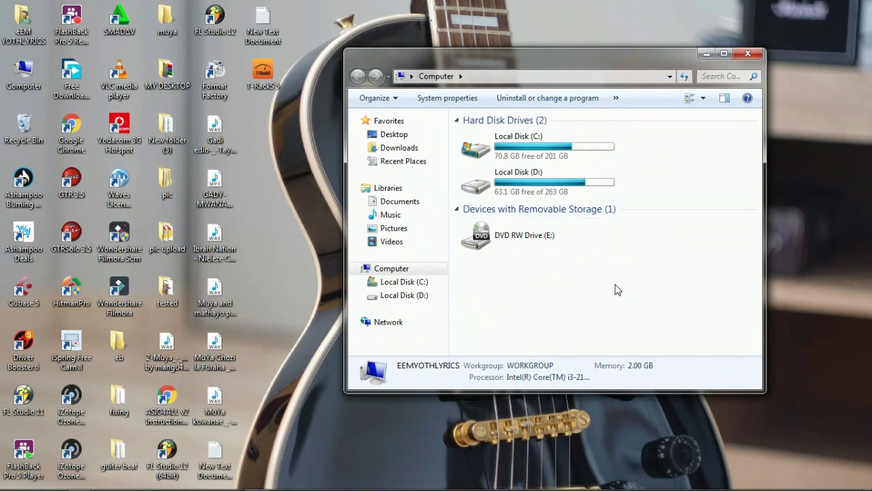
# Step: Open the Program Files (x86) folder on Local Disk (C:)
pyautogui.doubleClick(584, 146)
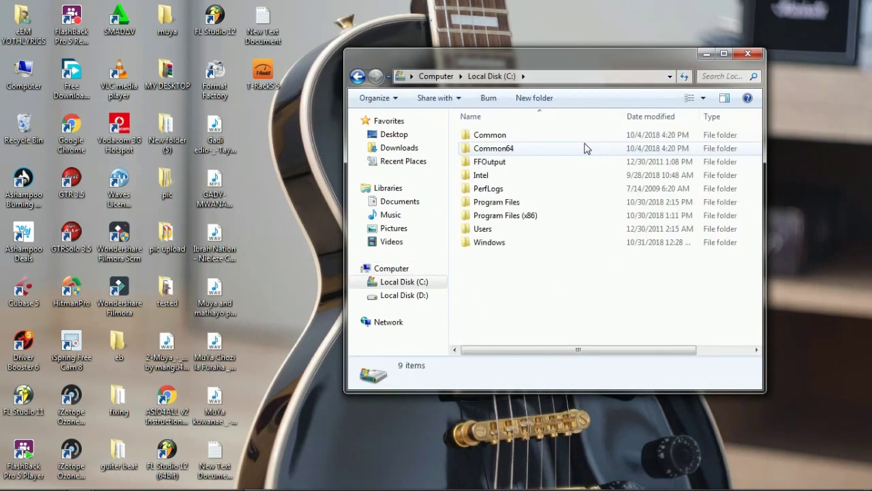
pyautogui.moveTo(521, 60); pyautogui.dragTo(543, 63)
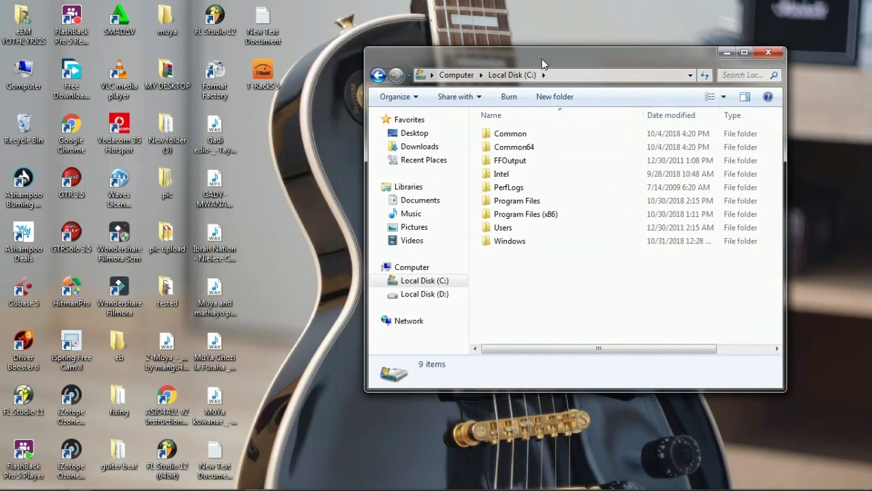
pyautogui.click(551, 215)
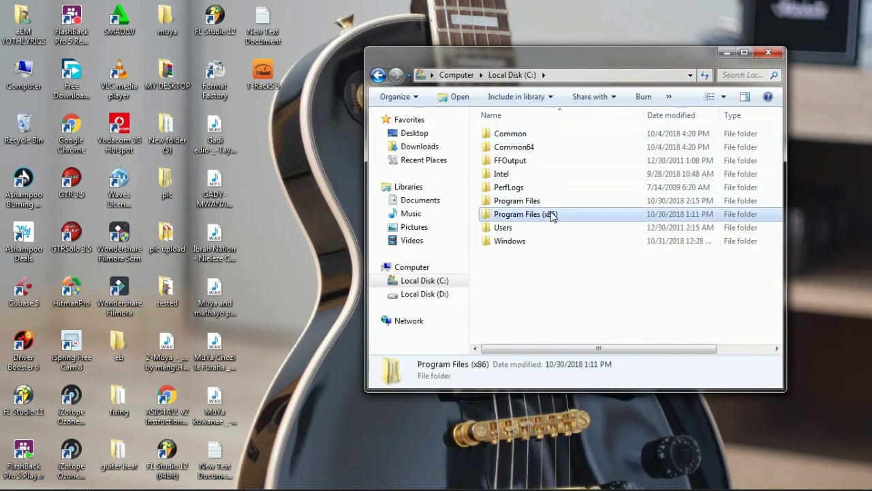
pyautogui.doubleClick(551, 215)
# Step: Find and open the VstPlugins folder inside Program Files (x86)
pyautogui.scroll(-4, 600, 263)
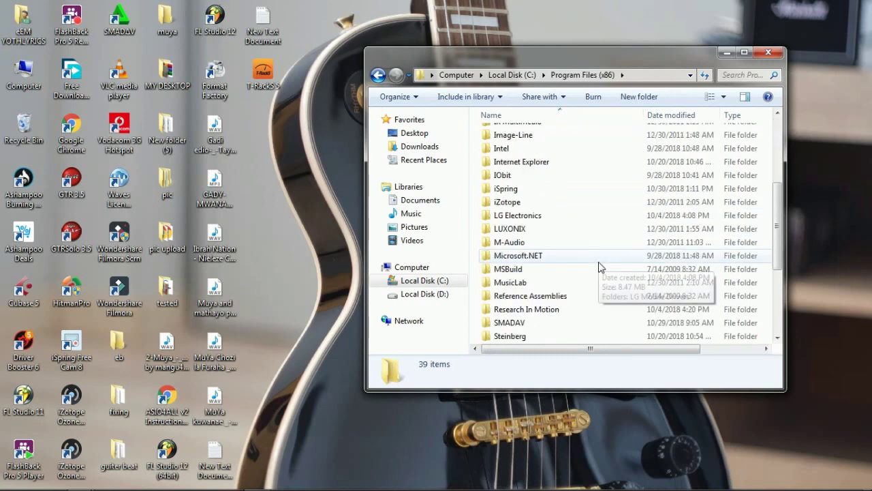
pyautogui.scroll(-1, 603, 284)
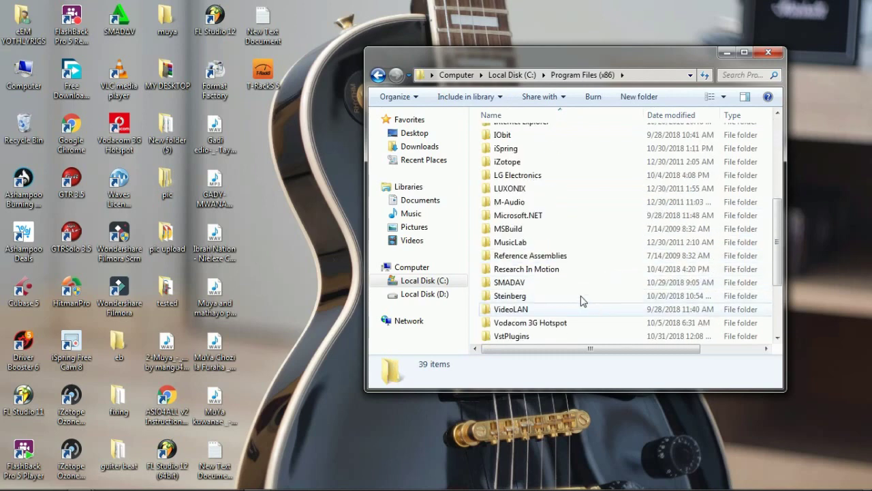
pyautogui.scroll(-1, 577, 295)
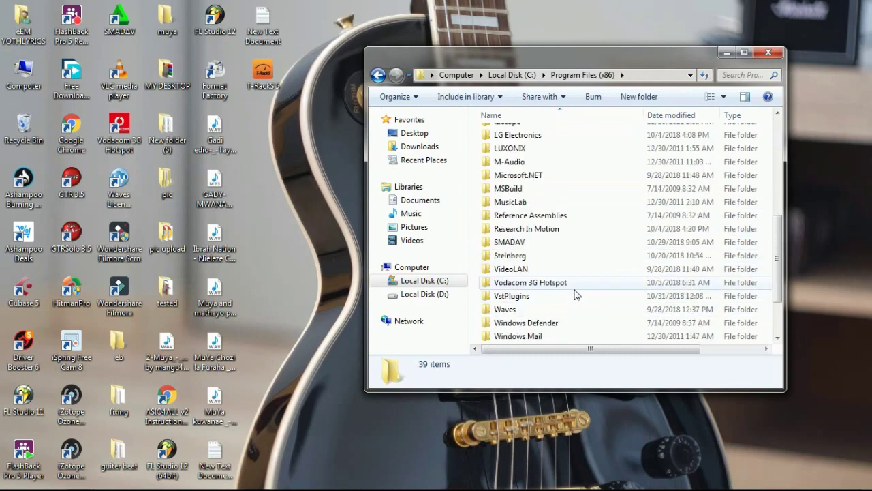
pyautogui.click(532, 298)
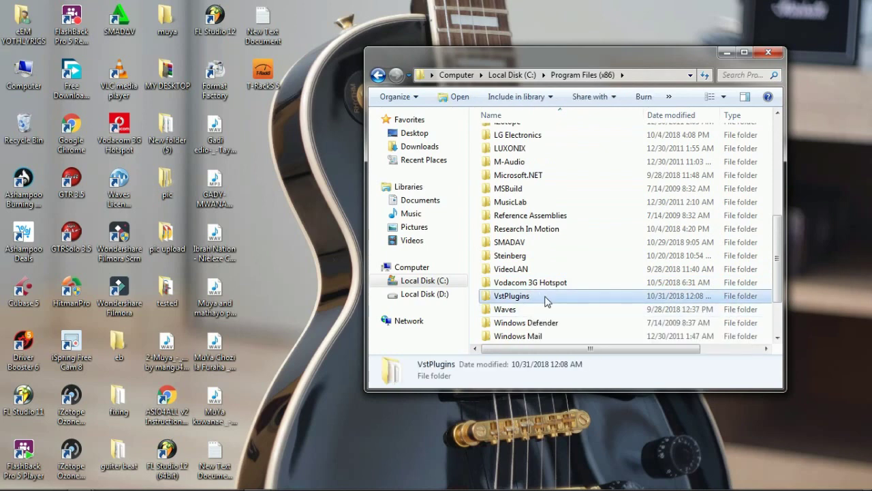
pyautogui.doubleClick(548, 300)
# Step: Look through the plugin files and subfolders in the VstPlugins folder
pyautogui.scroll(-15, 575, 171)
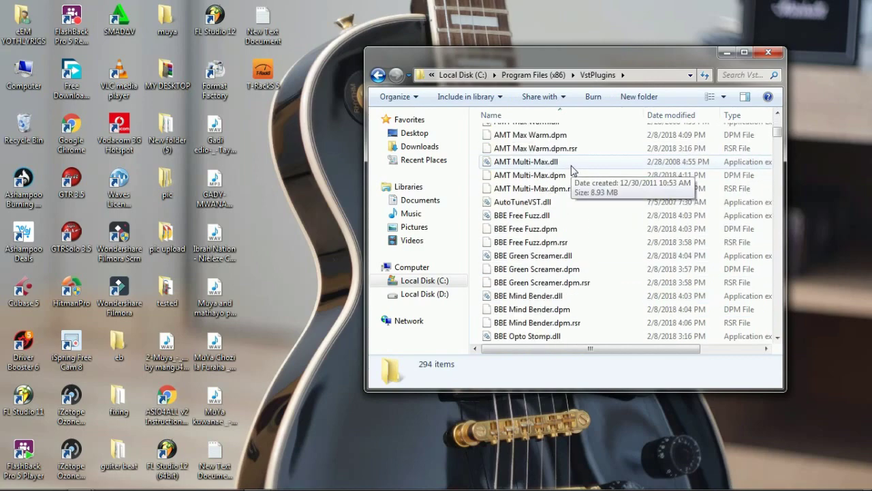
pyautogui.scroll(-20, 572, 274)
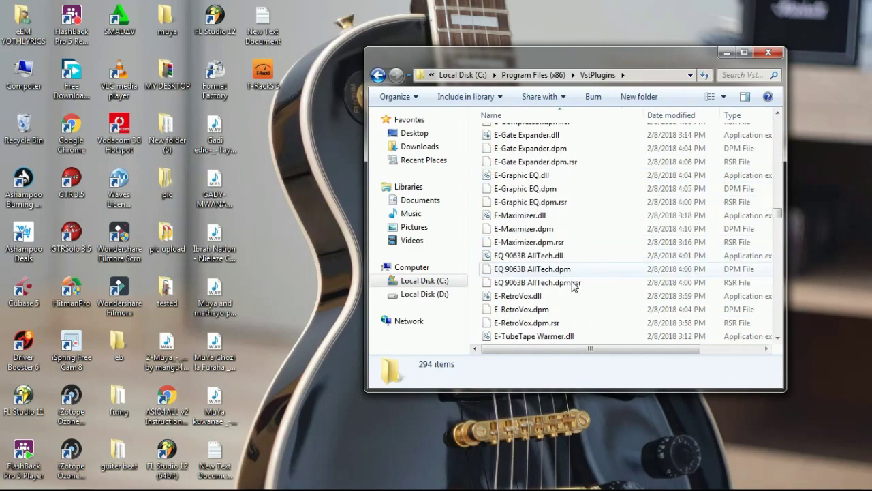
pyautogui.scroll(-20, 572, 289)
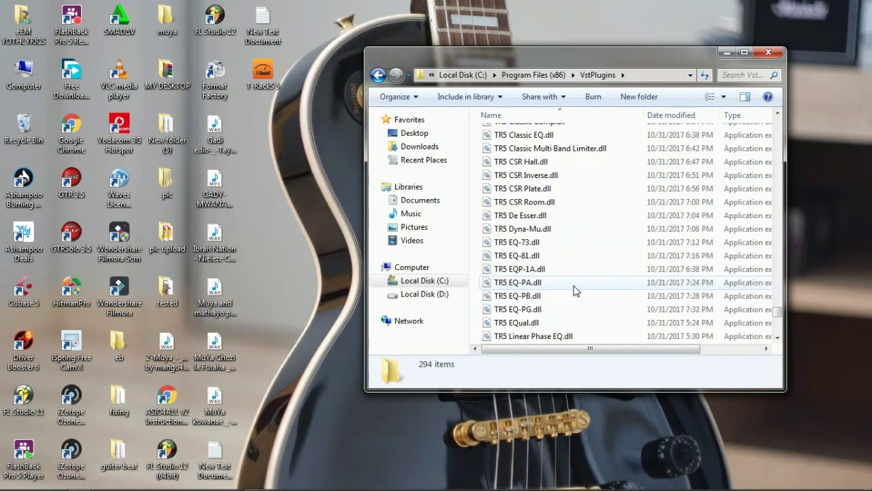
pyautogui.scroll(7, 635, 305)
pyautogui.scroll(20, 637, 300)
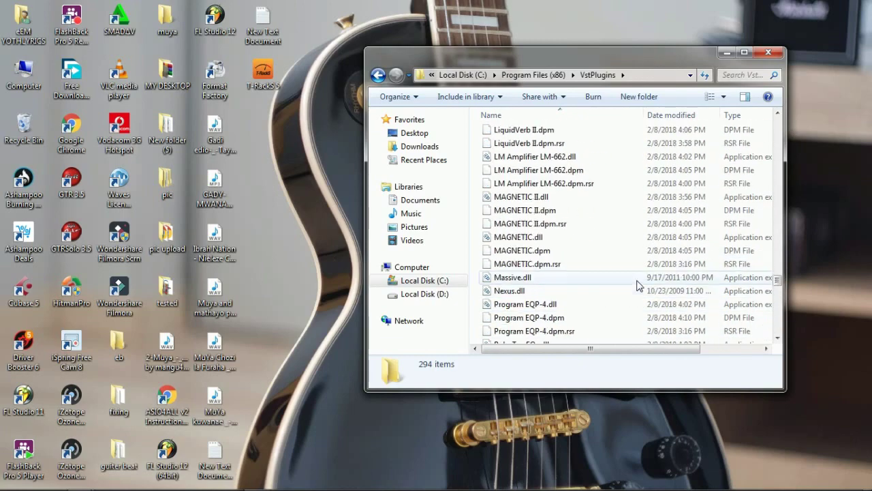
pyautogui.scroll(7, 780, 239)
pyautogui.scroll(20, 780, 233)
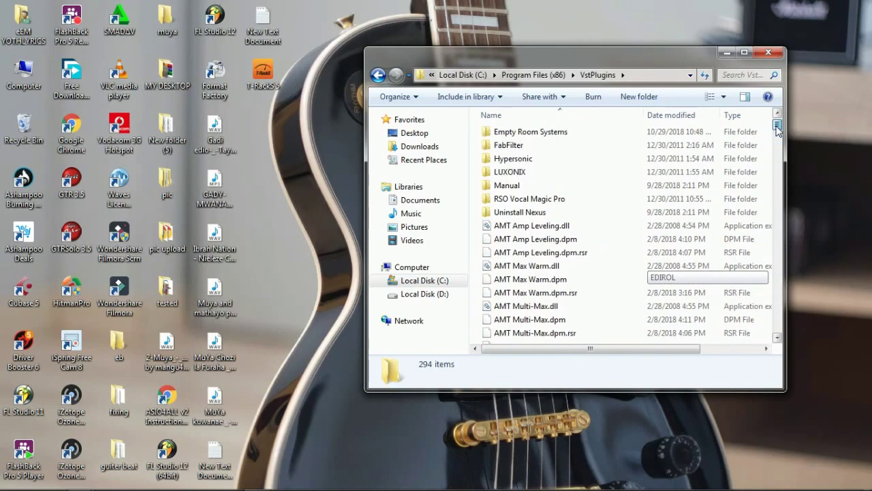
# Step: Go back to Program Files (x86), reopen VstPlugins to review its location, and return to the parent folder
pyautogui.click(377, 76)
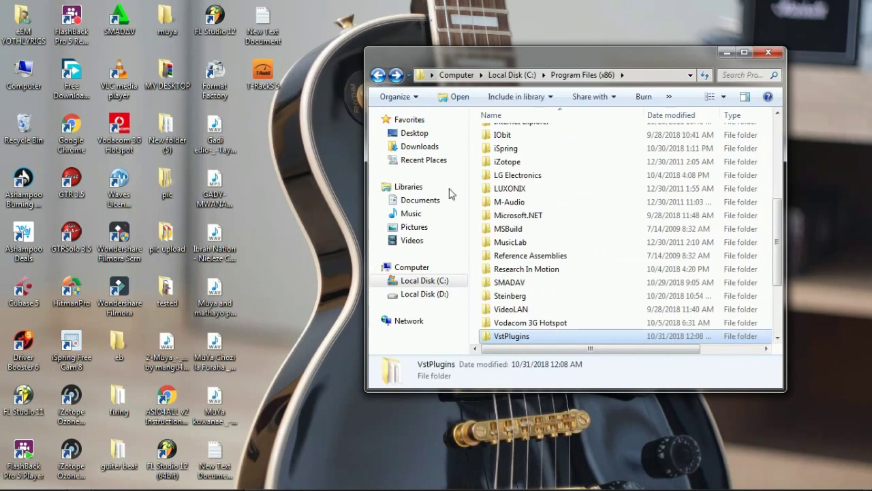
pyautogui.doubleClick(532, 338)
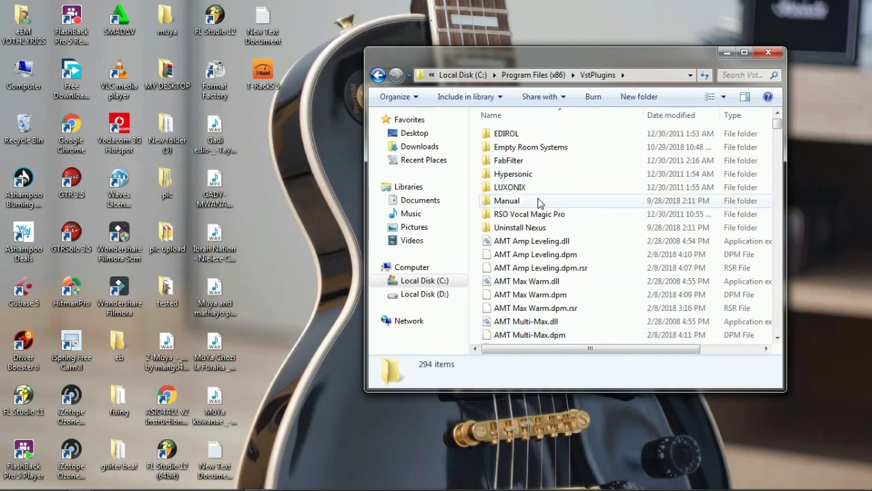
pyautogui.click(377, 76)
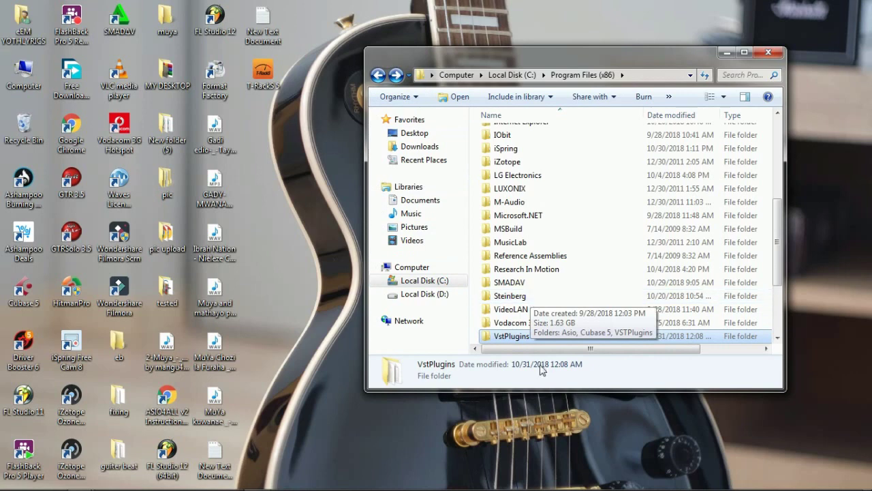
# Step: Open the VSTPlugins folder inside Steinberg, look through its plugin files, and return to the Steinberg folder
pyautogui.moveTo(532, 341)
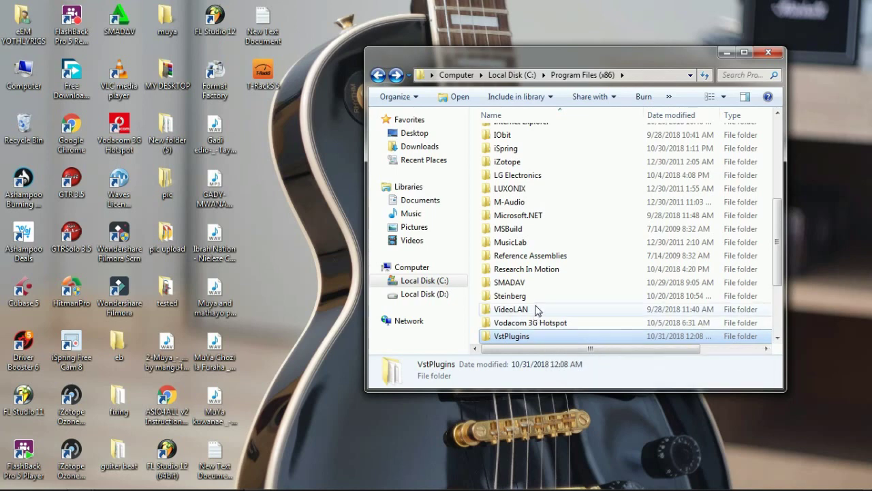
pyautogui.moveTo(545, 315)
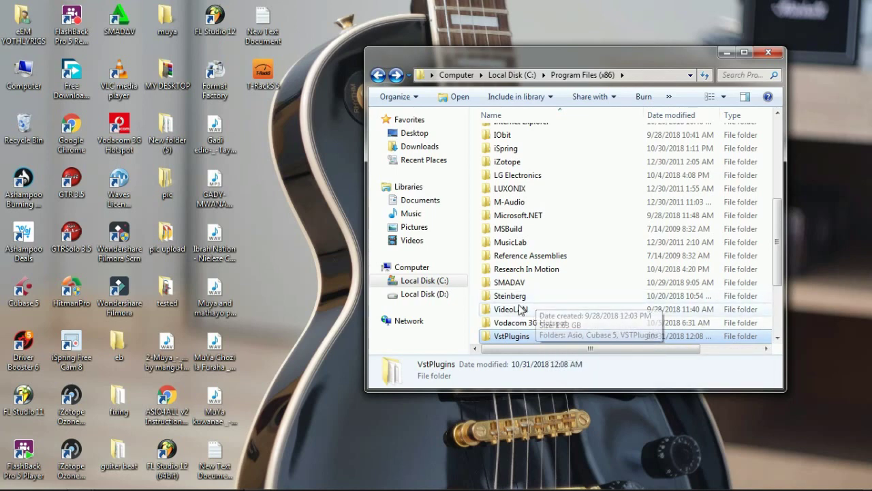
pyautogui.doubleClick(542, 299)
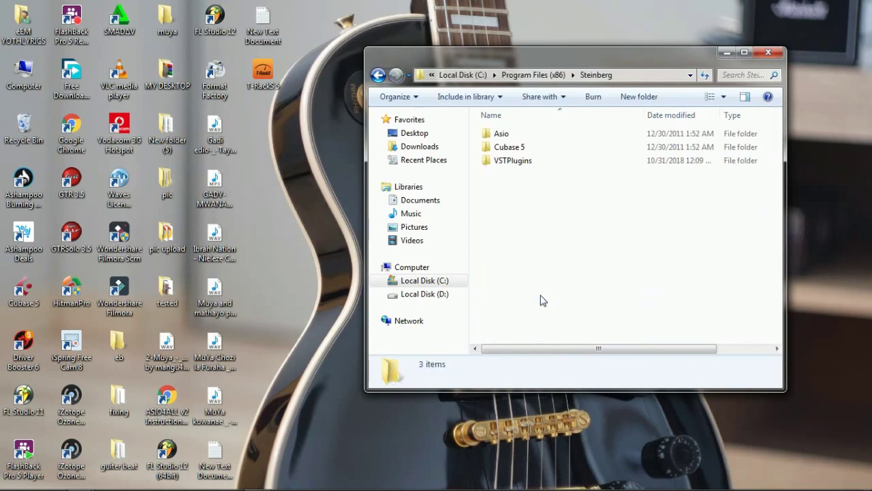
pyautogui.click(522, 166)
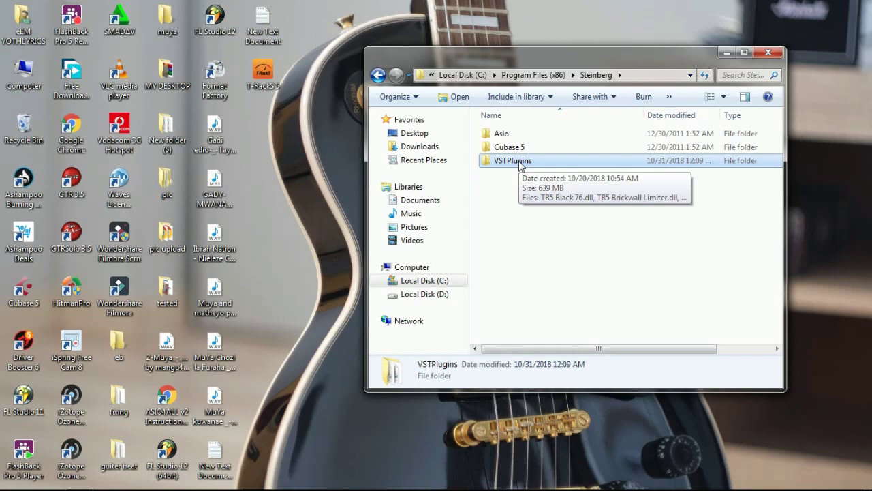
pyautogui.doubleClick(519, 162)
pyautogui.scroll(-20, 579, 218)
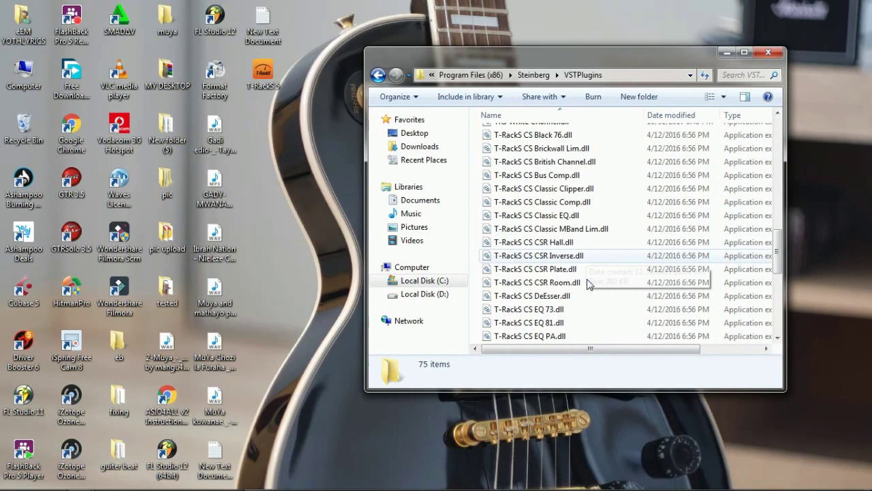
pyautogui.scroll(12, 590, 293)
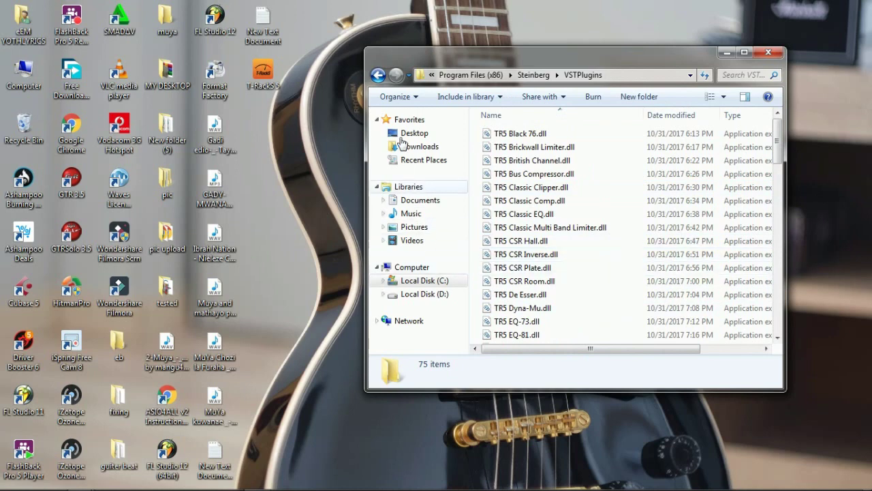
pyautogui.click(377, 75)
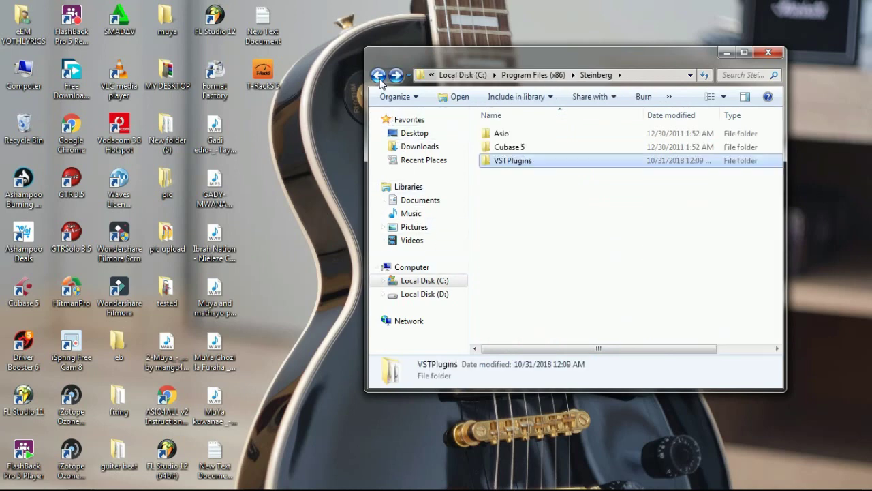
# Step: Examine the plugin files in the VSTPlugins folder of Cubase 5, then go back to Program Files (x86)
pyautogui.doubleClick(514, 147)
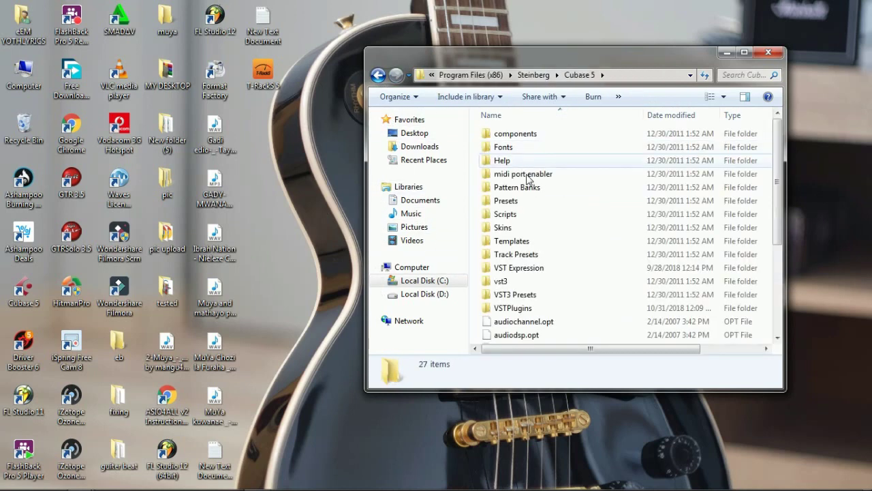
pyautogui.doubleClick(528, 310)
pyautogui.scroll(-15, 570, 279)
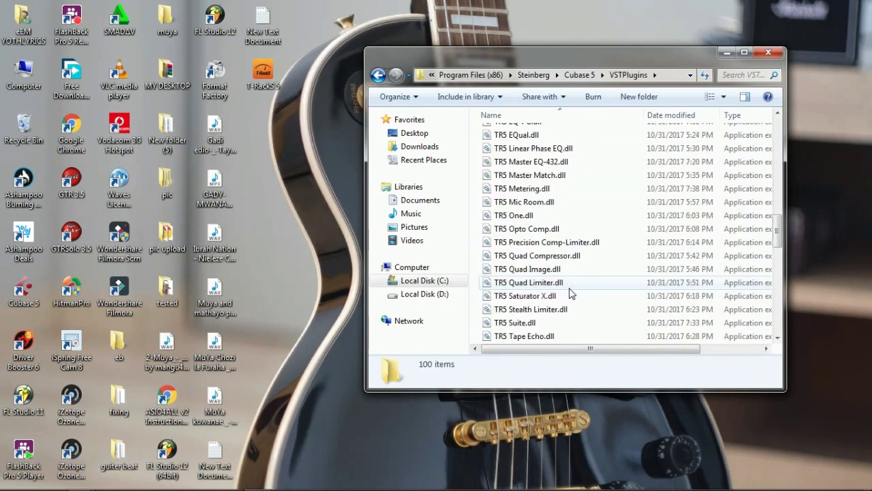
pyautogui.scroll(-10, 570, 293)
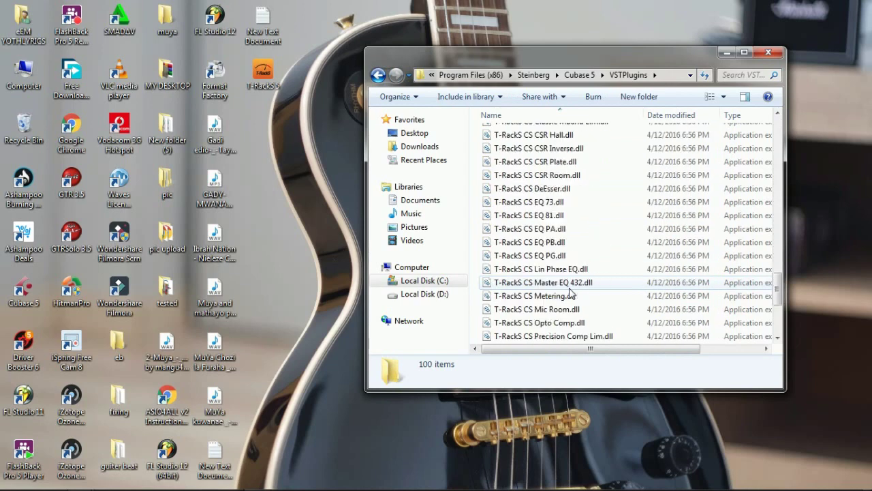
pyautogui.click(378, 75)
pyautogui.click(380, 76)
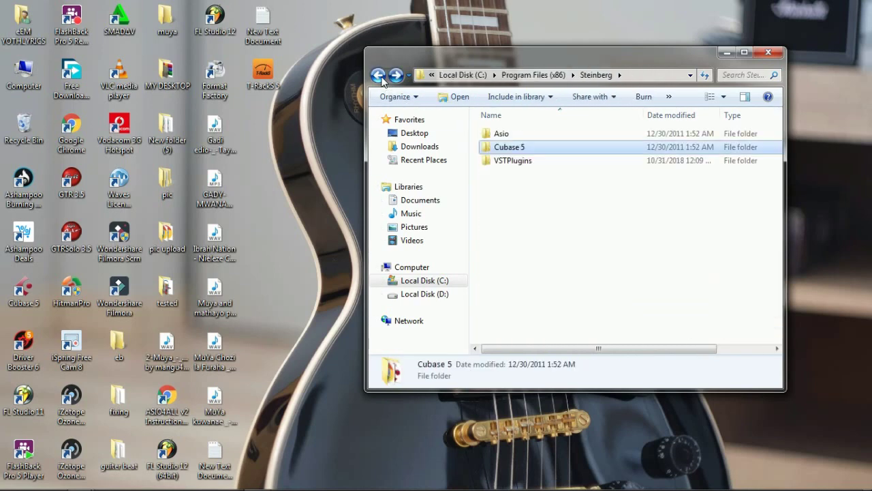
pyautogui.click(379, 75)
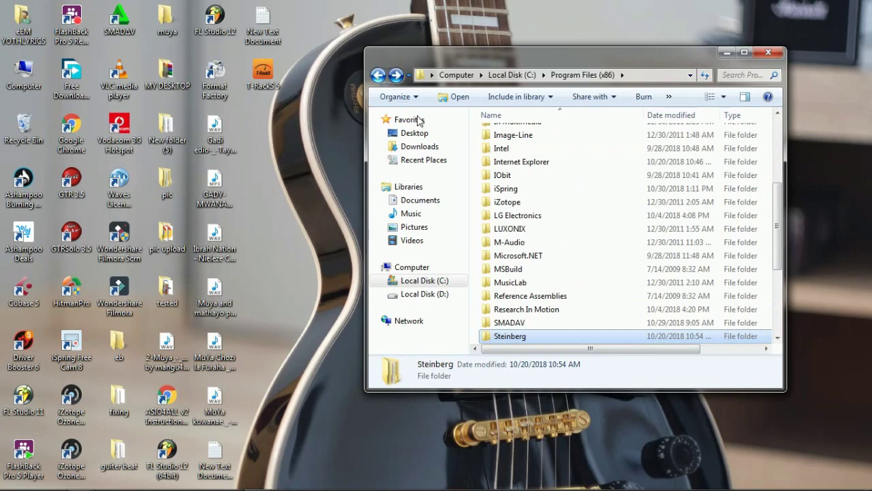
# Step: Open the Purity folder inside LUXONIX, locate and select Purity.dll, then return to Program Files (x86)
pyautogui.doubleClick(518, 230)
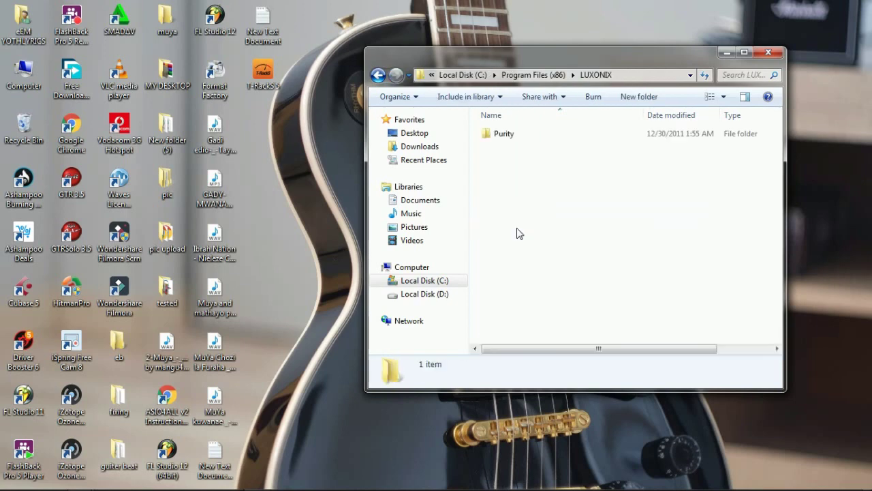
pyautogui.doubleClick(516, 135)
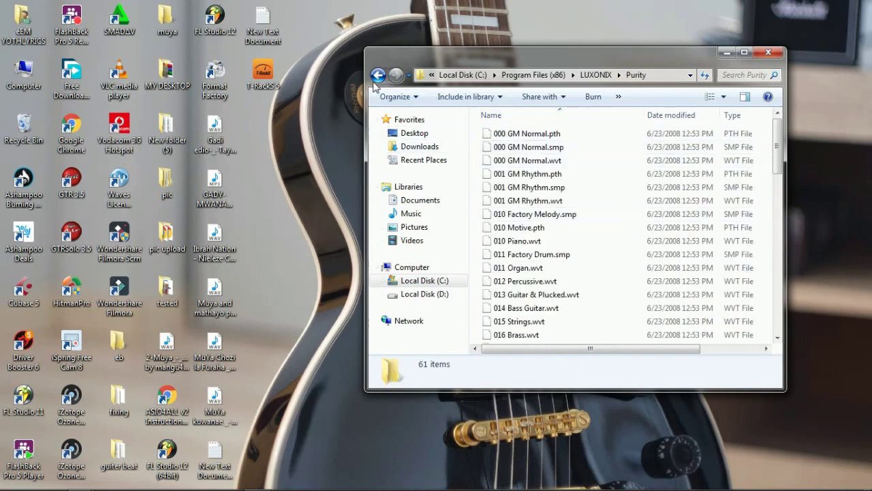
pyautogui.scroll(-15, 559, 250)
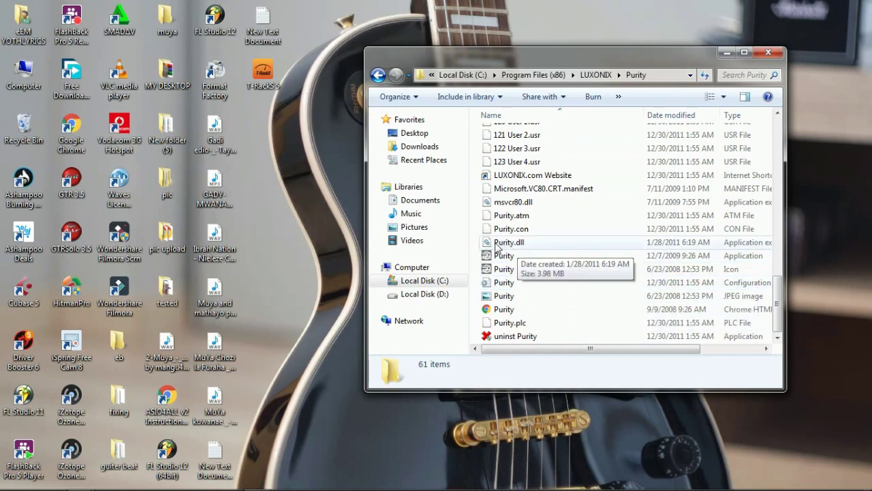
pyautogui.click(497, 244)
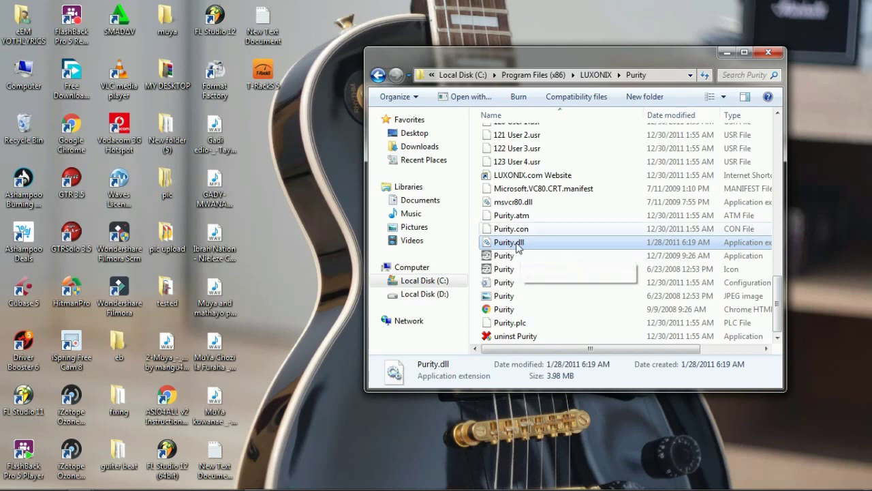
pyautogui.click(378, 76)
pyautogui.click(378, 76)
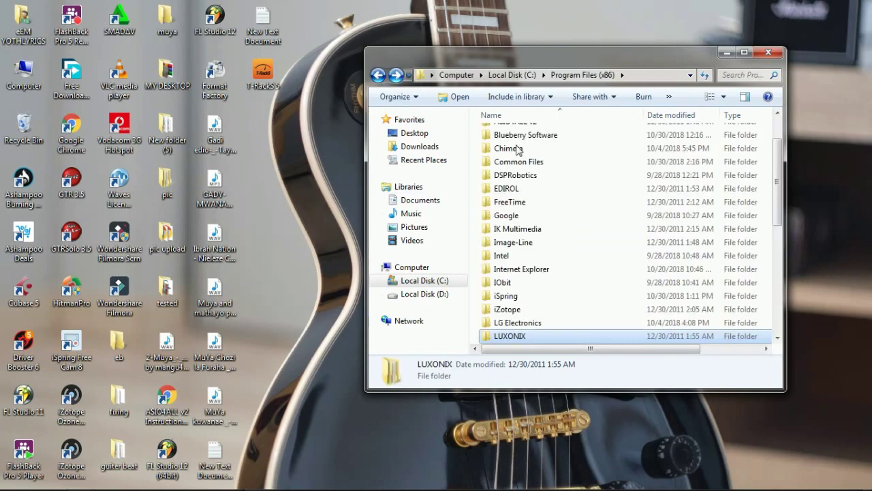
# Step: Open the VstPlugins folder in Program Files (x86) and look through its plugin files down to the end of the list
pyautogui.scroll(-3, 539, 269)
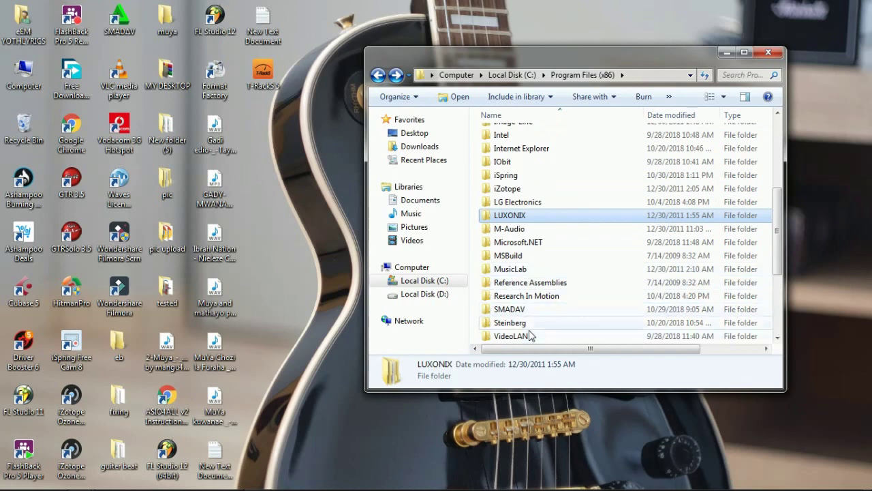
pyautogui.scroll(-1, 526, 334)
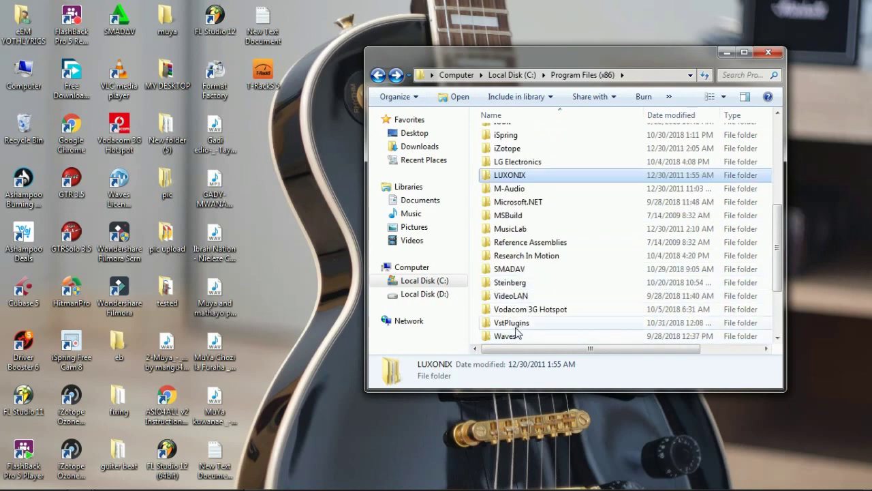
pyautogui.doubleClick(517, 326)
pyautogui.scroll(-8, 545, 320)
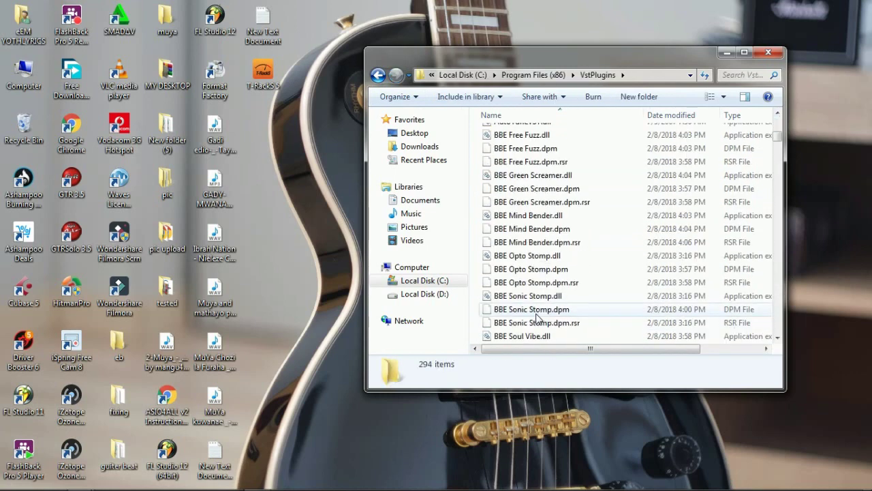
pyautogui.scroll(-10, 552, 327)
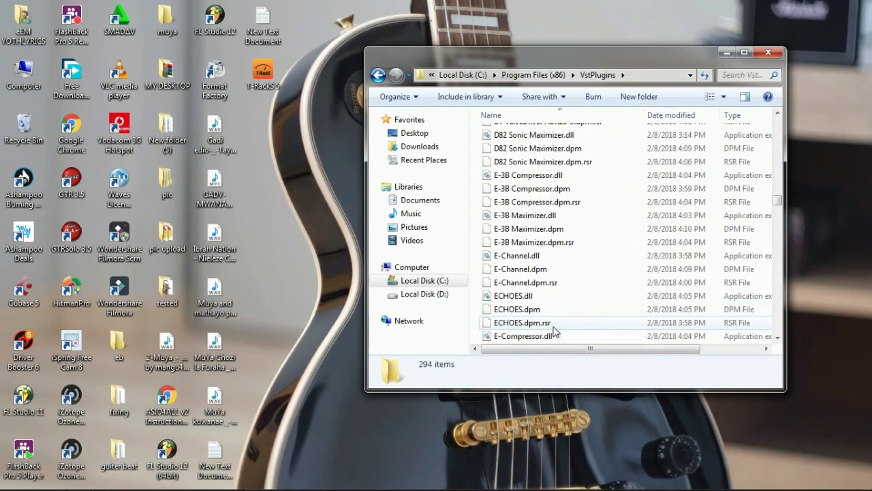
pyautogui.scroll(-15, 553, 331)
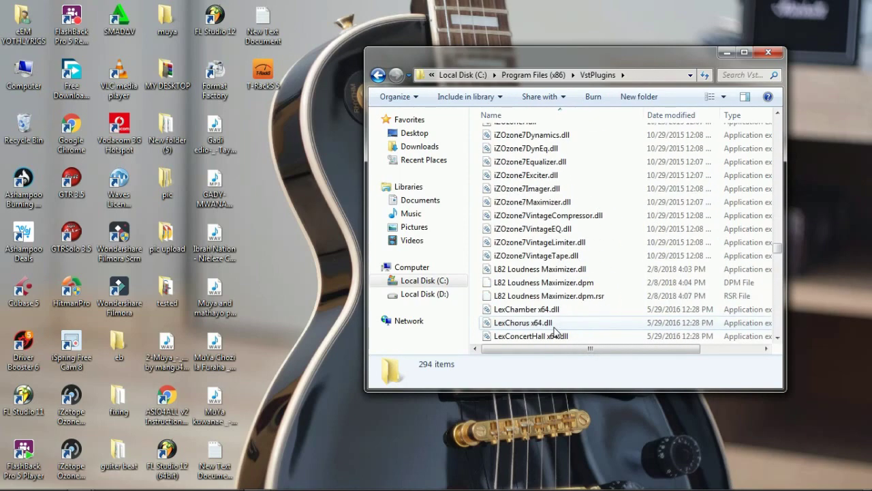
pyautogui.scroll(-15, 556, 331)
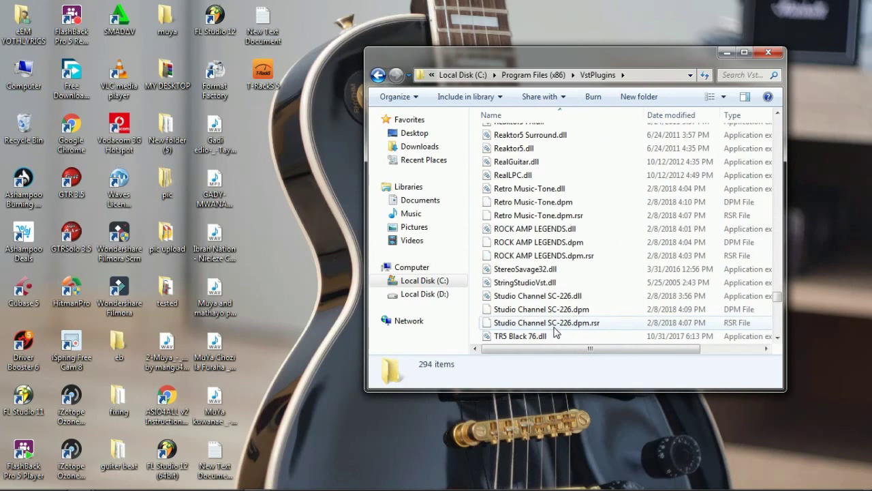
pyautogui.scroll(-12, 555, 332)
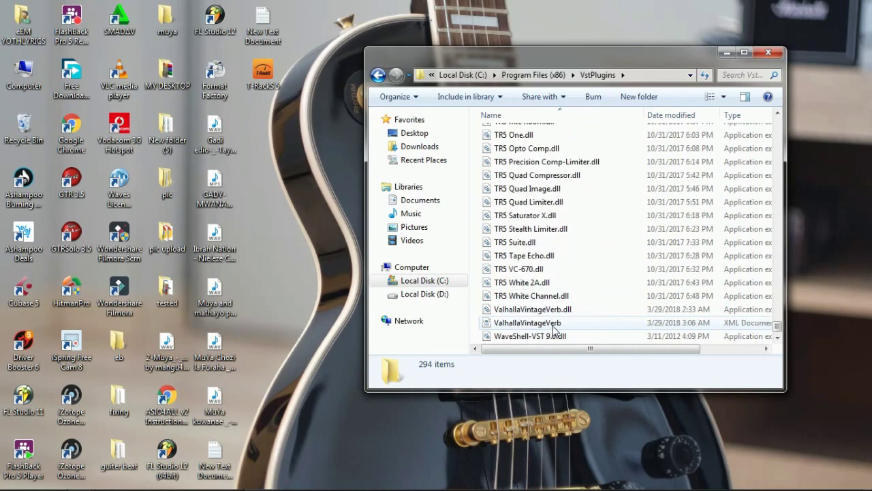
# Step: Locate Massive.dll and Nexus.dll in the VstPlugins folder and copy Nexus.dll
pyautogui.scroll(20, 553, 228)
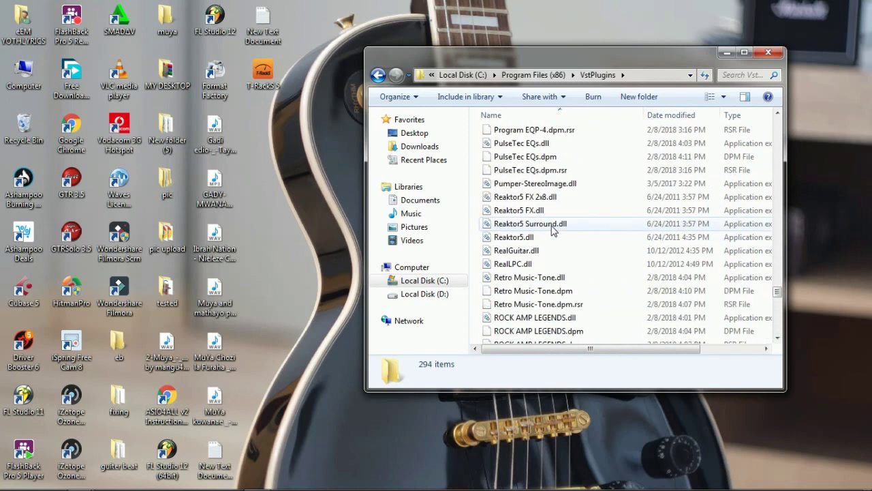
pyautogui.scroll(8, 554, 229)
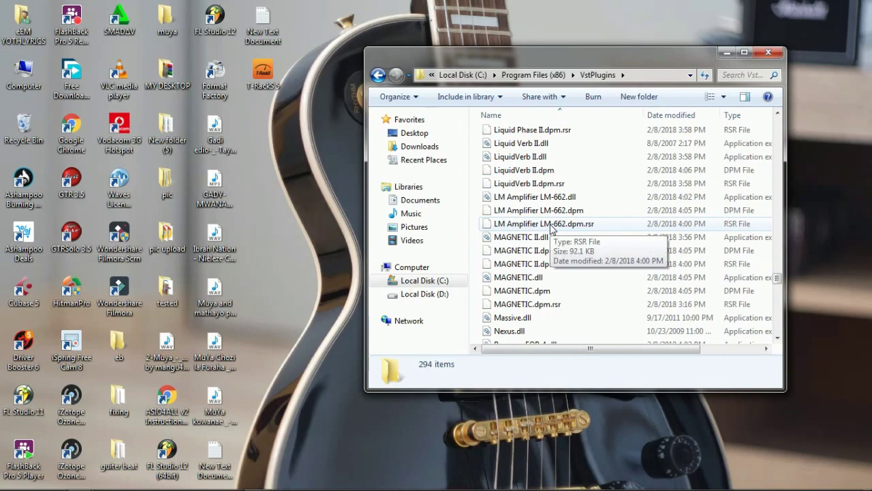
pyautogui.click(574, 317)
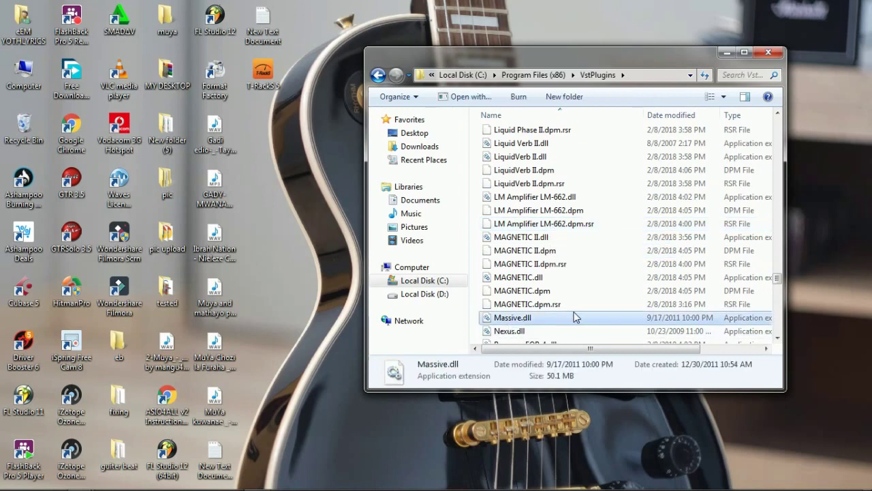
pyautogui.click(512, 331)
pyautogui.rightClick(521, 331)
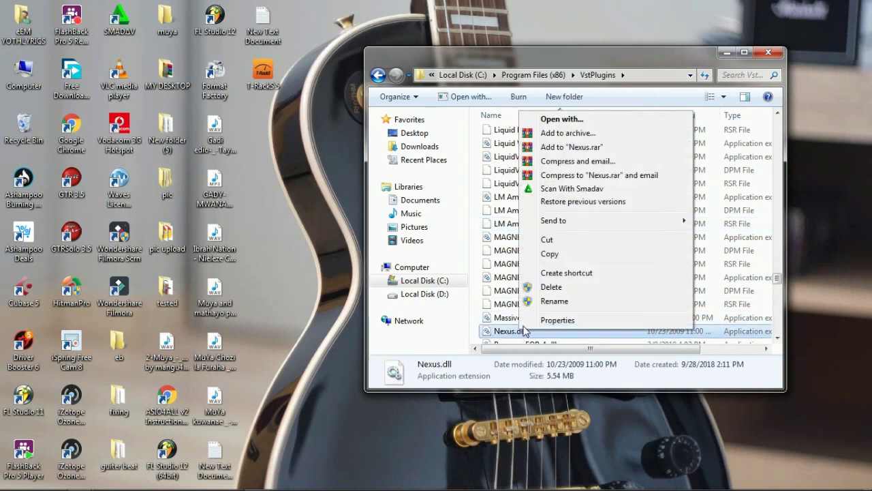
pyautogui.click(554, 252)
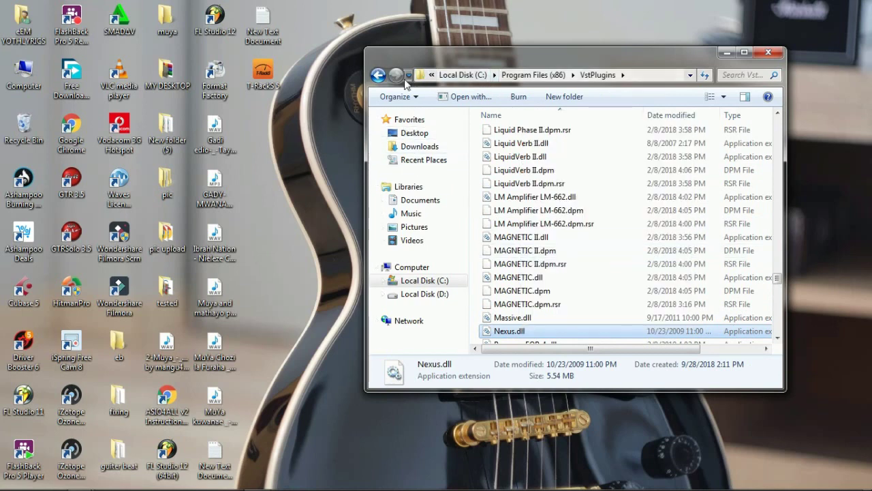
# Step: Return to Computer and open Program Files (x86) on Local Disk (C:)
pyautogui.click(379, 76)
pyautogui.click(378, 76)
pyautogui.click(379, 76)
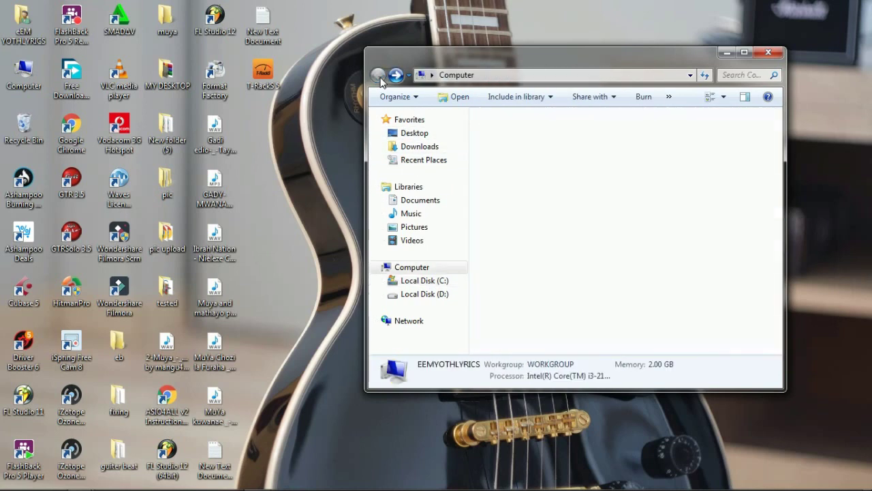
pyautogui.doubleClick(520, 143)
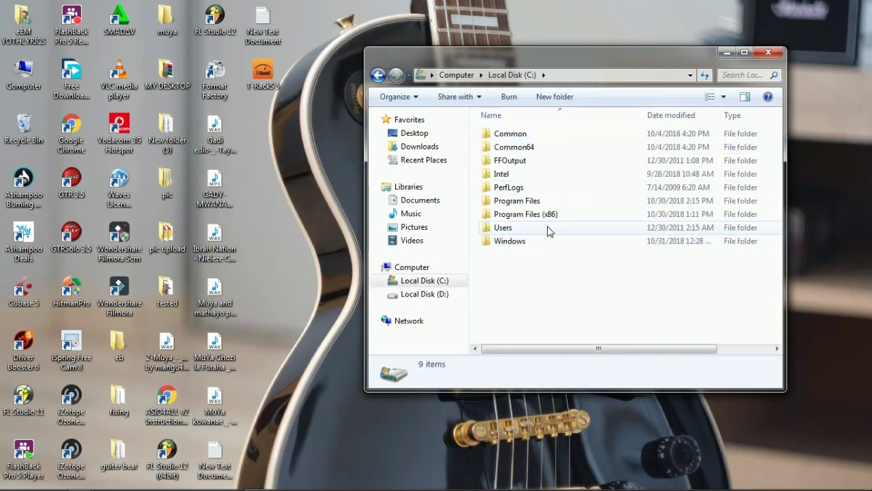
pyautogui.doubleClick(543, 218)
# Step: Open the Cubase 5 folder inside Steinberg and select its VSTPlugins folder
pyautogui.scroll(-7, 538, 307)
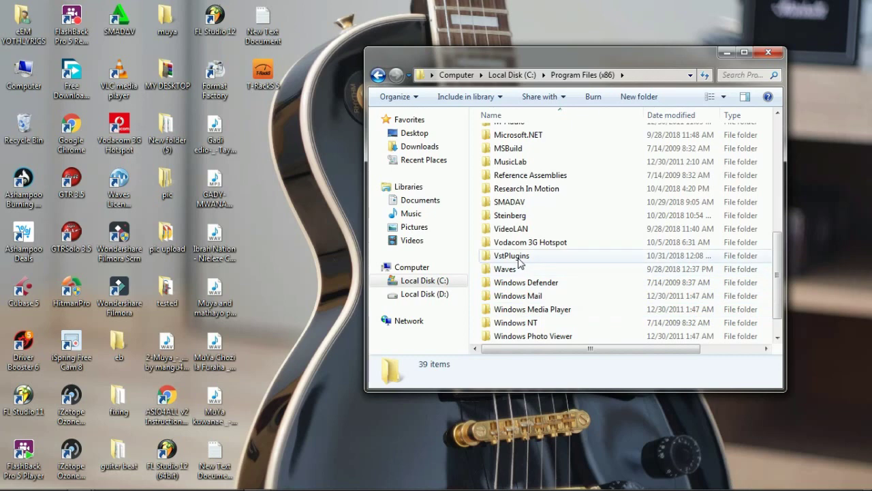
pyautogui.doubleClick(512, 216)
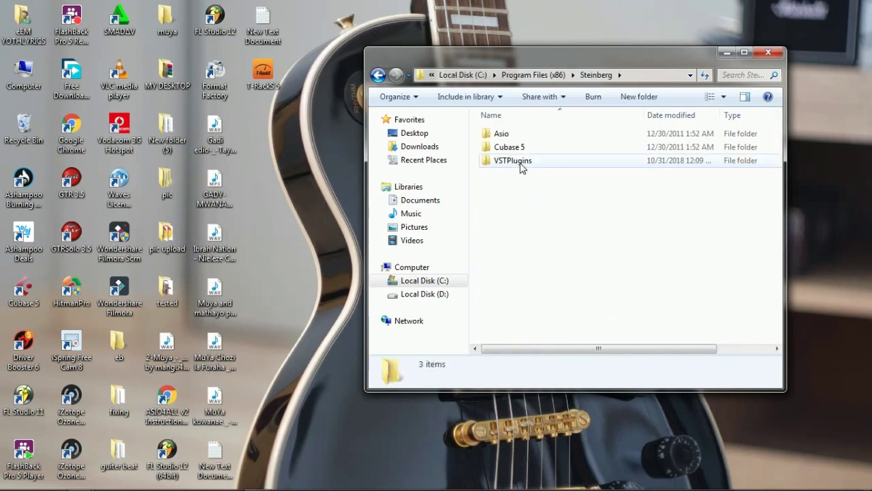
pyautogui.click(521, 166)
pyautogui.doubleClick(522, 147)
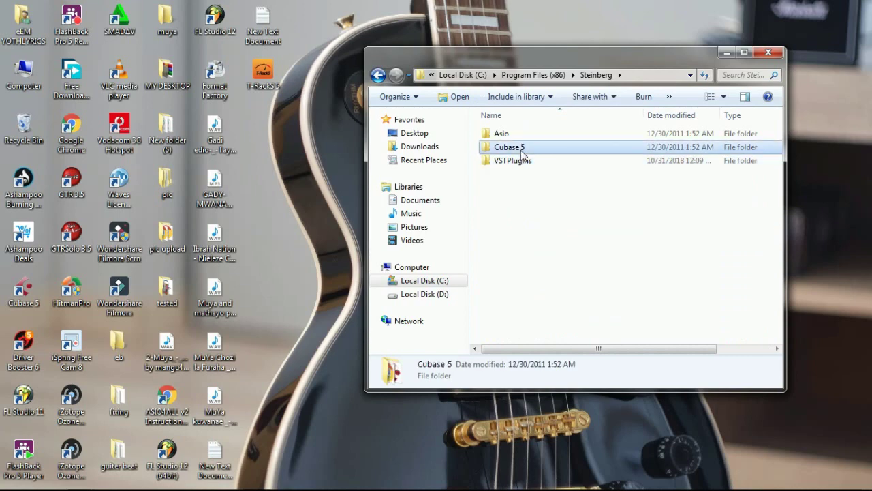
pyautogui.click(513, 309)
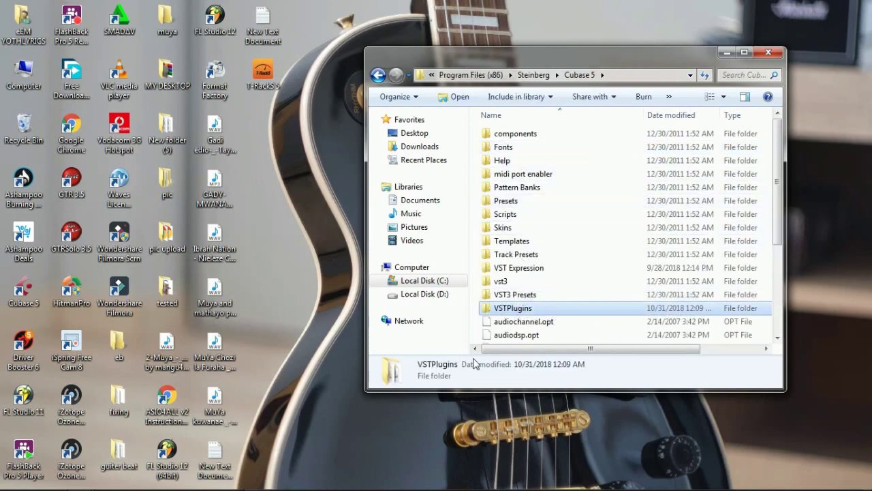
# Step: Switch to the Cubase 5 project and add one instrument track with No VST Instrument below Audio 03
pyautogui.moveTo(285, 484)
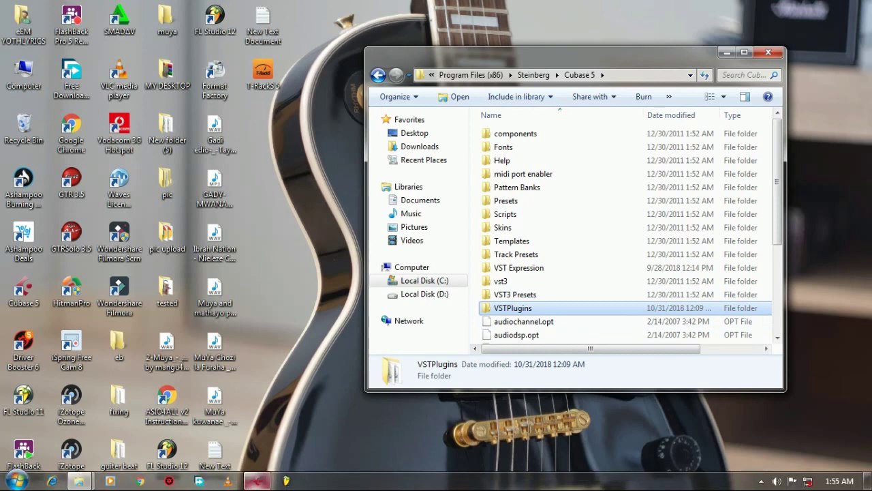
pyautogui.moveTo(255, 485)
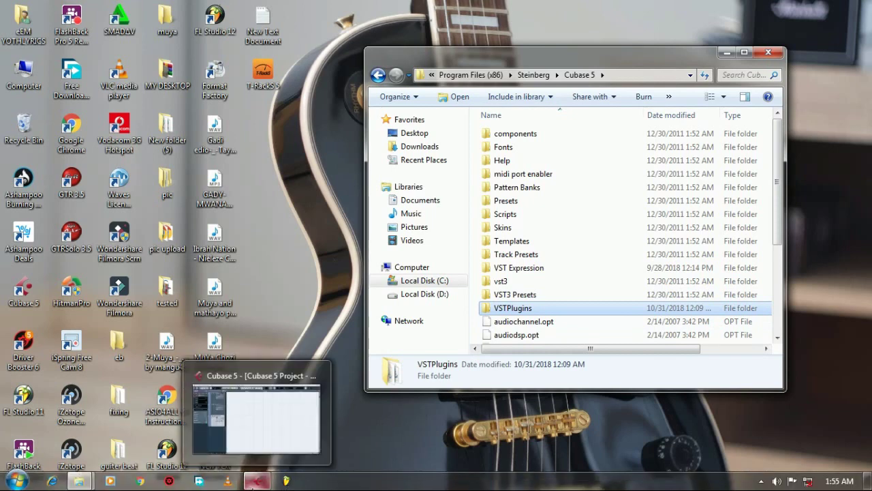
pyautogui.click(255, 481)
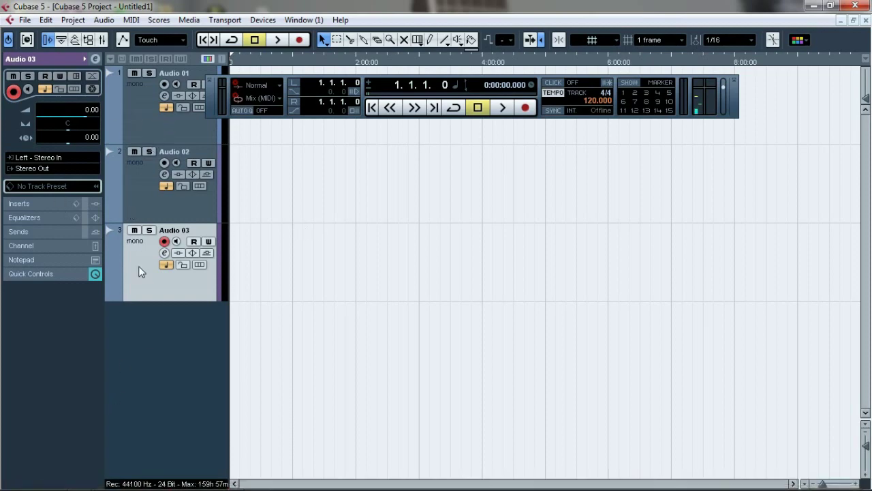
pyautogui.rightClick(150, 322)
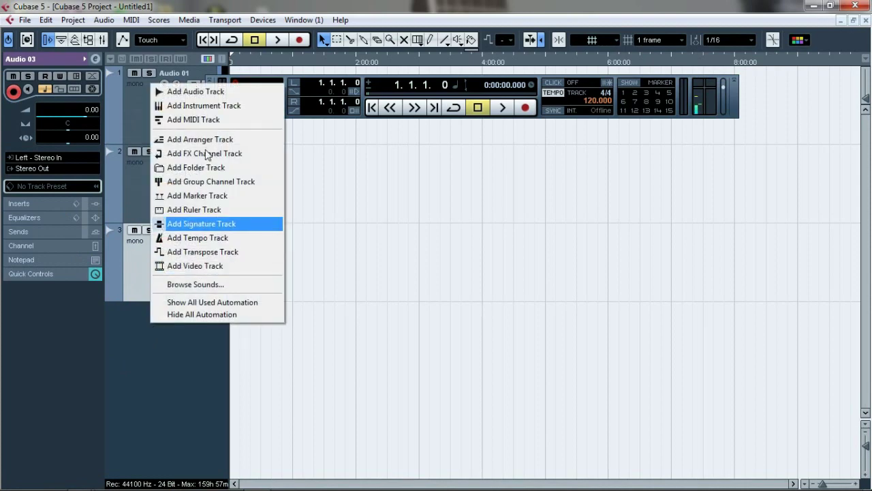
pyautogui.click(204, 106)
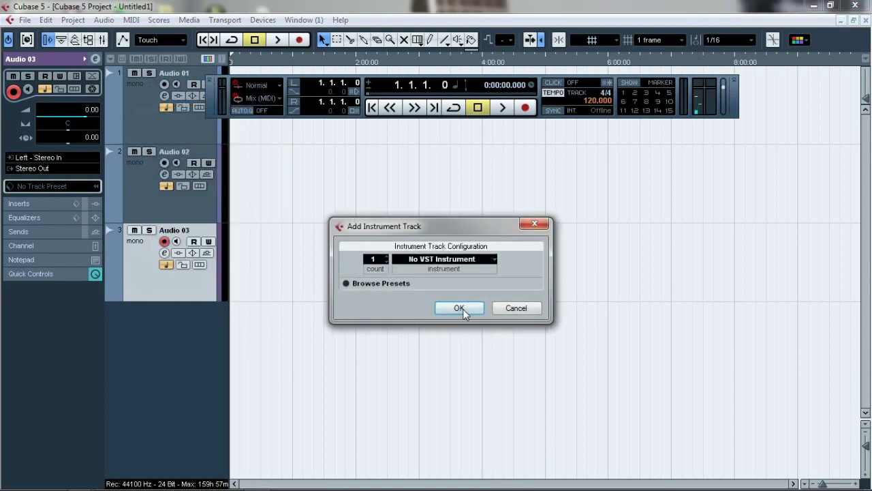
pyautogui.click(459, 308)
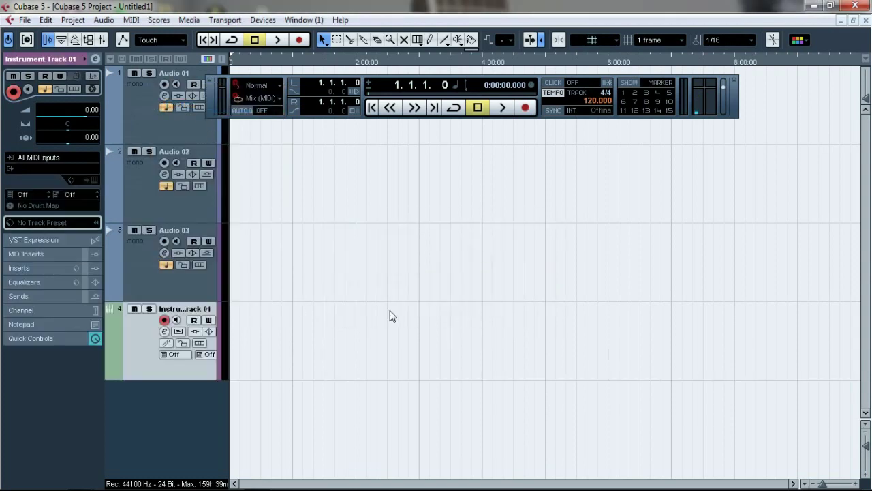
# Step: Start adding another instrument track to review the available VST instruments, and dismiss the dialog without adding it
pyautogui.rightClick(145, 410)
pyautogui.click(195, 192)
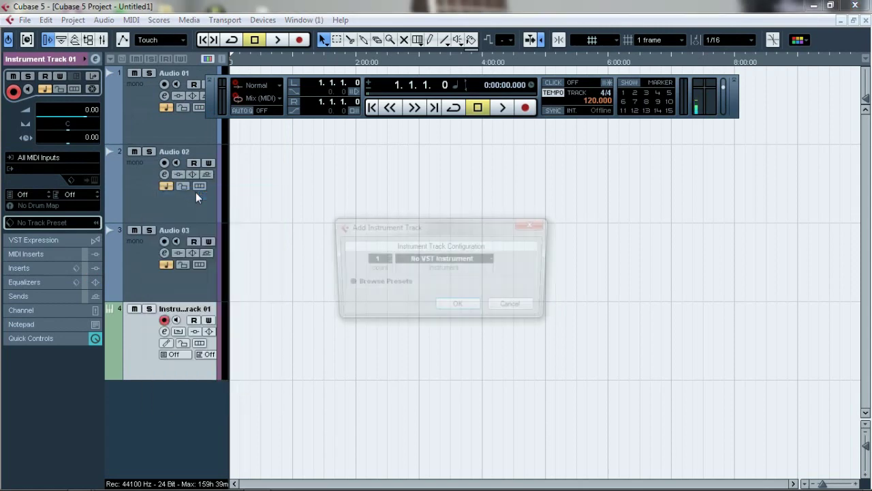
pyautogui.click(434, 259)
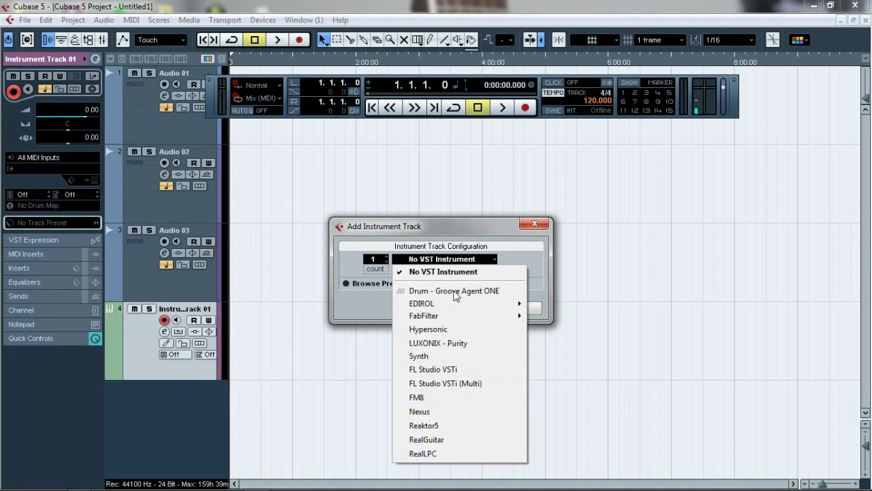
pyautogui.click(468, 226)
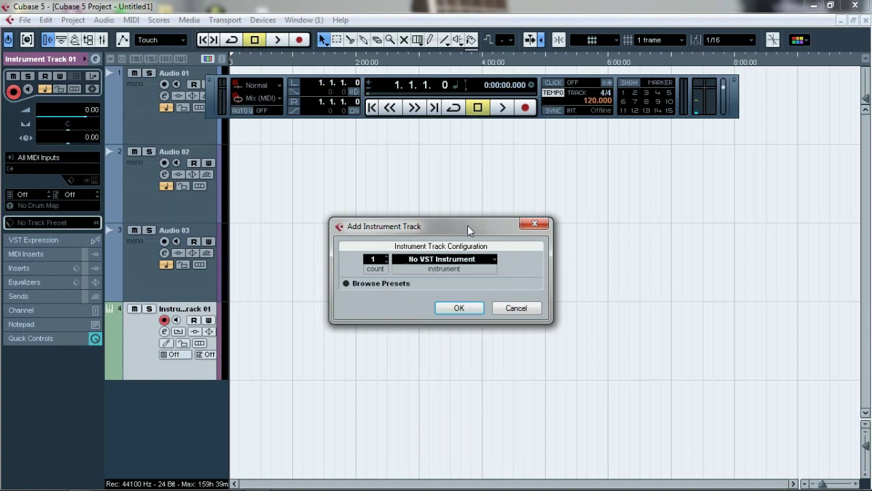
pyautogui.click(535, 225)
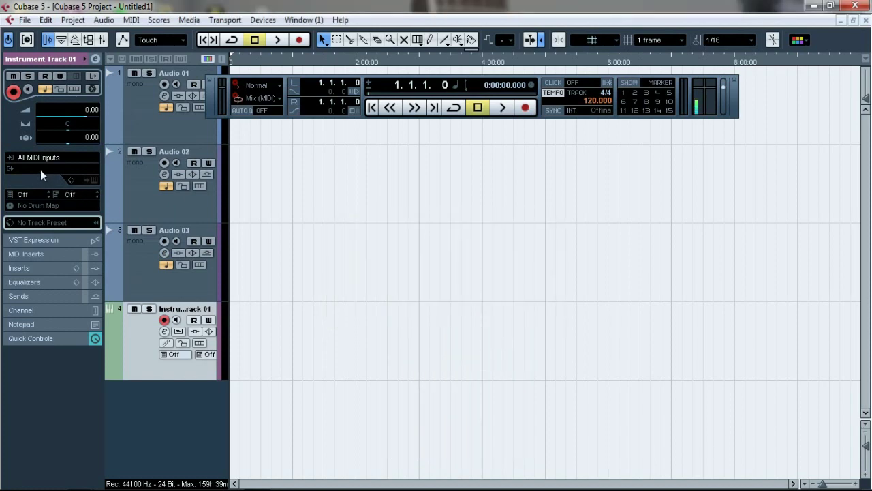
# Step: Review the VST instruments available for Instrument Track 01 in its output setting without choosing one
pyautogui.click(138, 280)
pyautogui.click(144, 338)
pyautogui.click(25, 173)
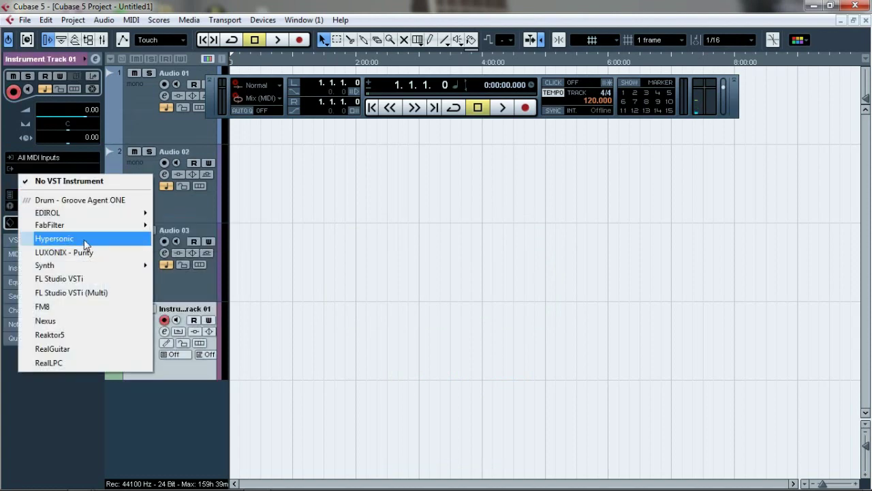
pyautogui.click(149, 409)
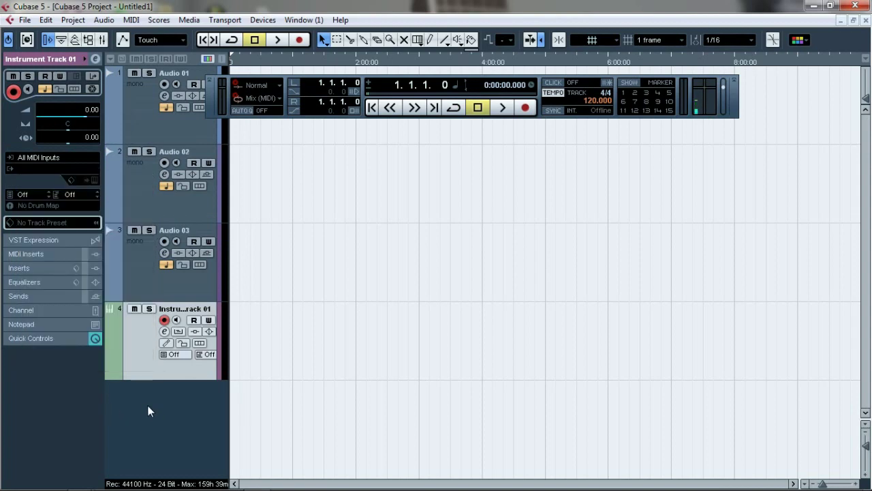
# Step: Move the transport panel below the tracks and minimize the Cubase 5 window
pyautogui.moveTo(730, 104); pyautogui.dragTo(713, 409)
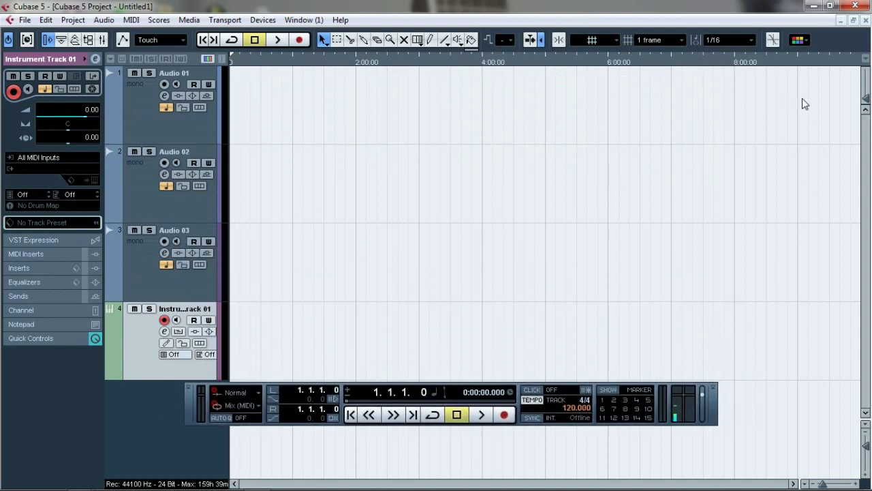
pyautogui.click(813, 5)
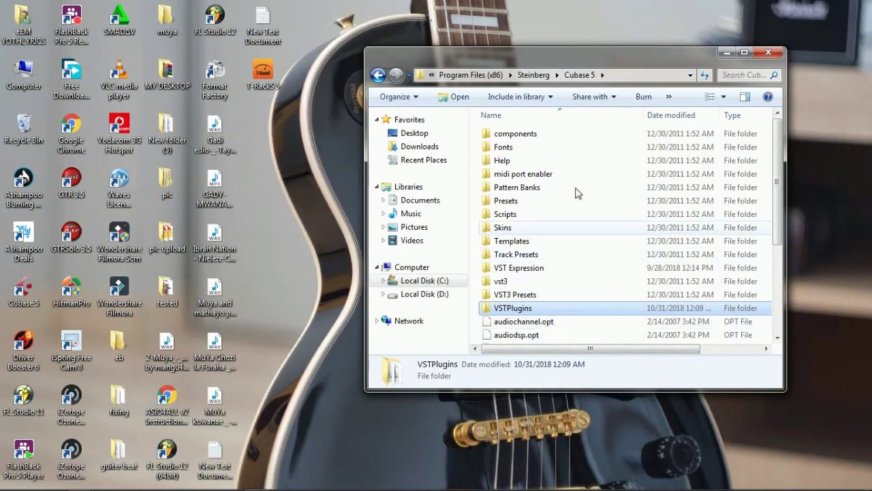
# Step: Enlarge the folder window upward, view the VSTPlugins folder directly inside Steinberg, and close the window
pyautogui.moveTo(421, 51); pyautogui.dragTo(447, 24)
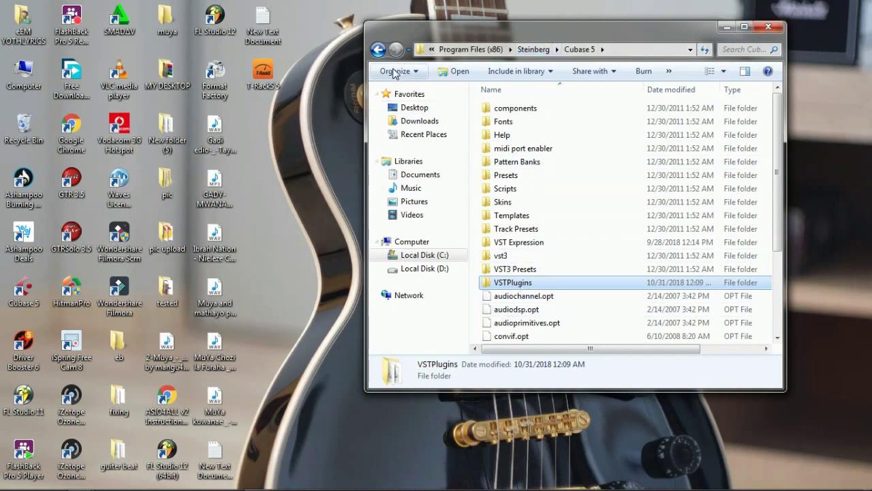
pyautogui.click(377, 53)
pyautogui.doubleClick(496, 134)
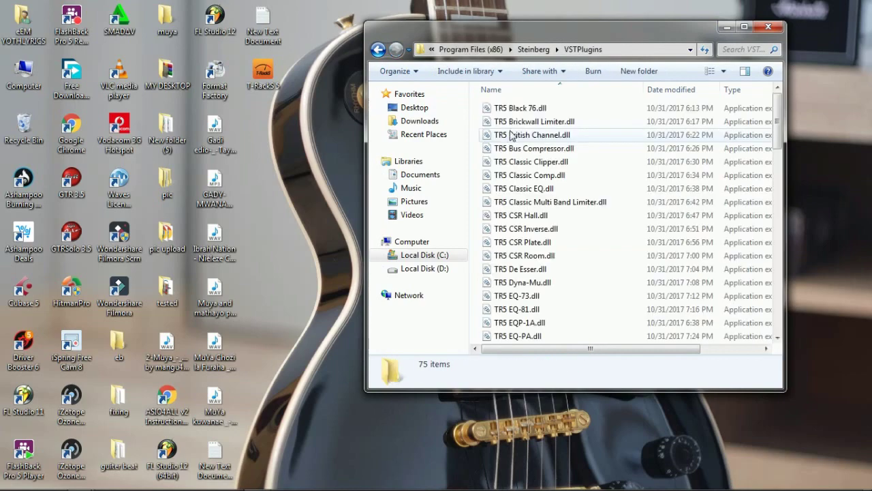
pyautogui.click(768, 27)
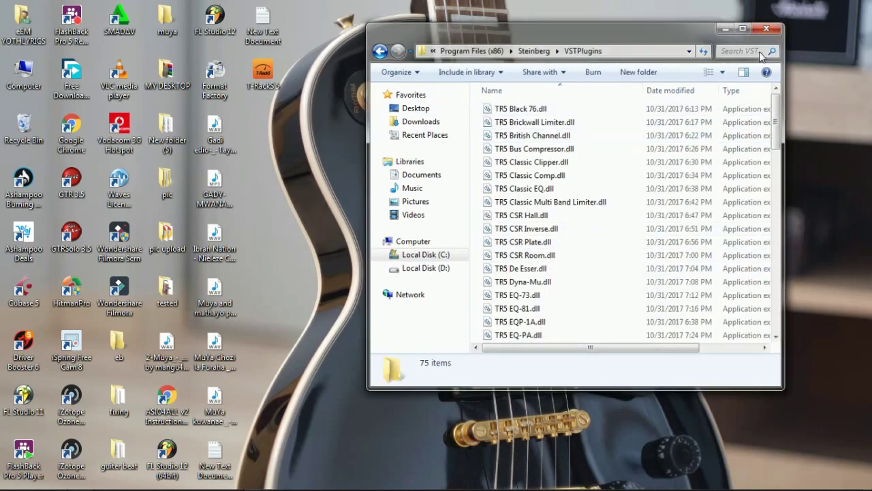
# Step: Switch back to Cubase 5, close the open project, and create a new empty project in the default location
pyautogui.click(255, 483)
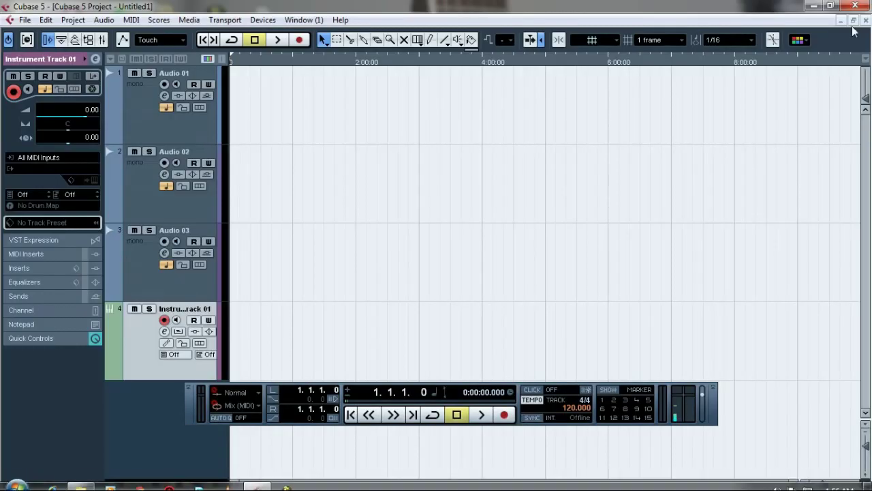
pyautogui.click(862, 16)
pyautogui.click(436, 293)
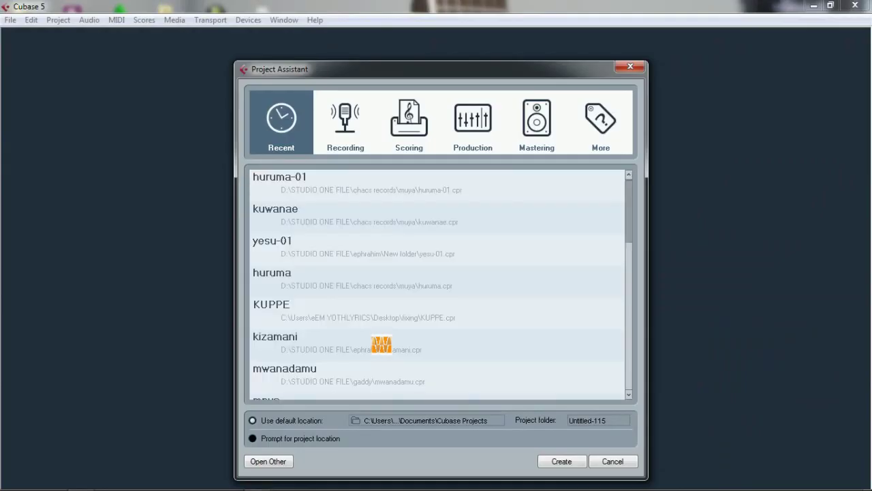
pyautogui.click(581, 461)
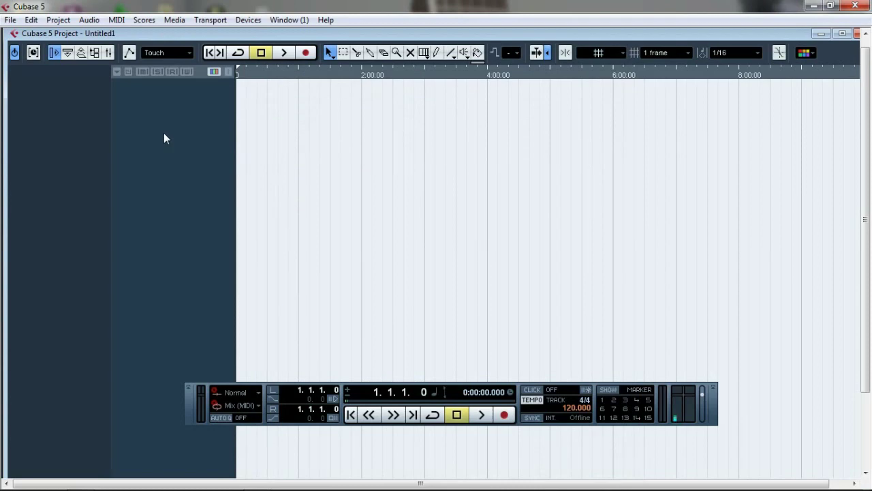
pyautogui.rightClick(156, 102)
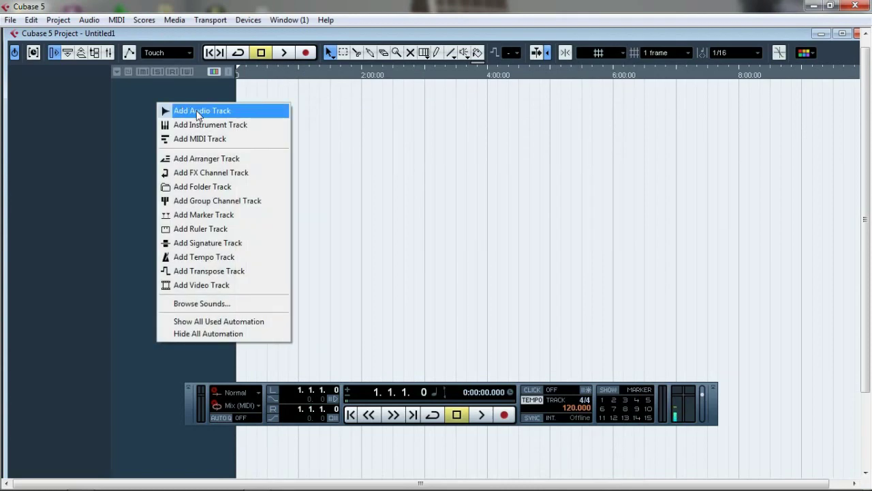
pyautogui.click(193, 111)
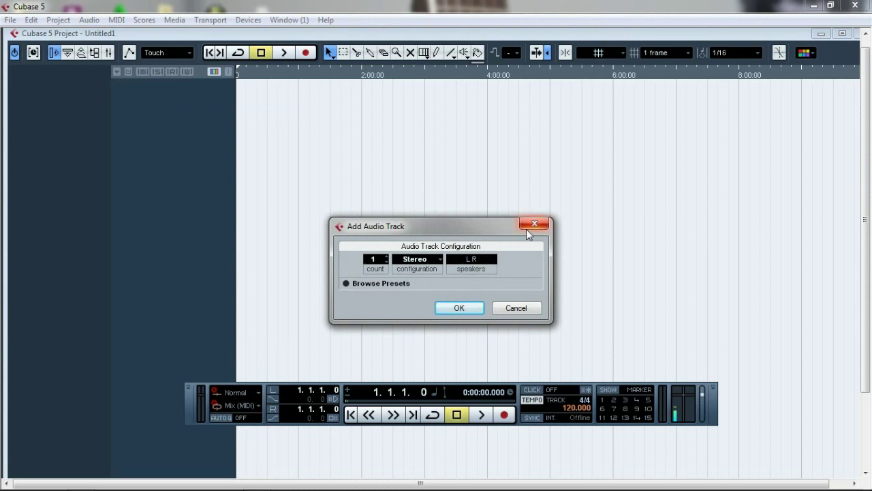
pyautogui.click(527, 227)
# Step: Start adding an instrument track, review the VST instruments offered for it, and dismiss the dialog without adding it
pyautogui.rightClick(116, 104)
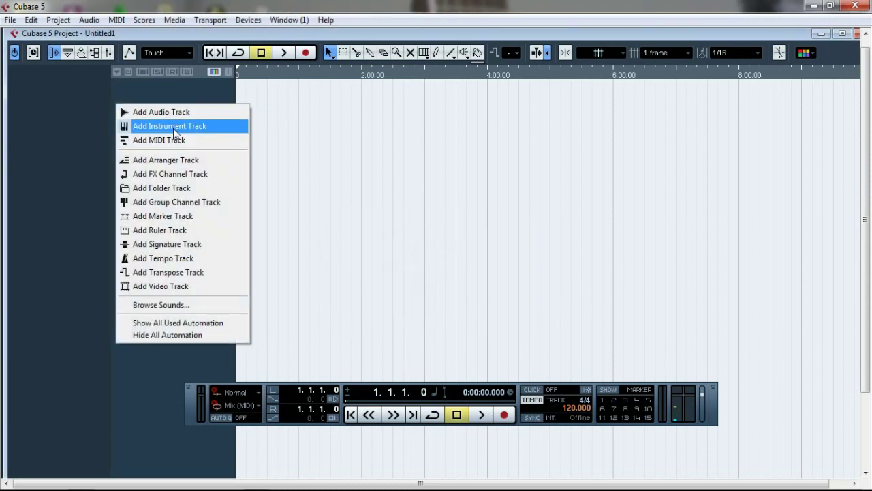
pyautogui.click(173, 129)
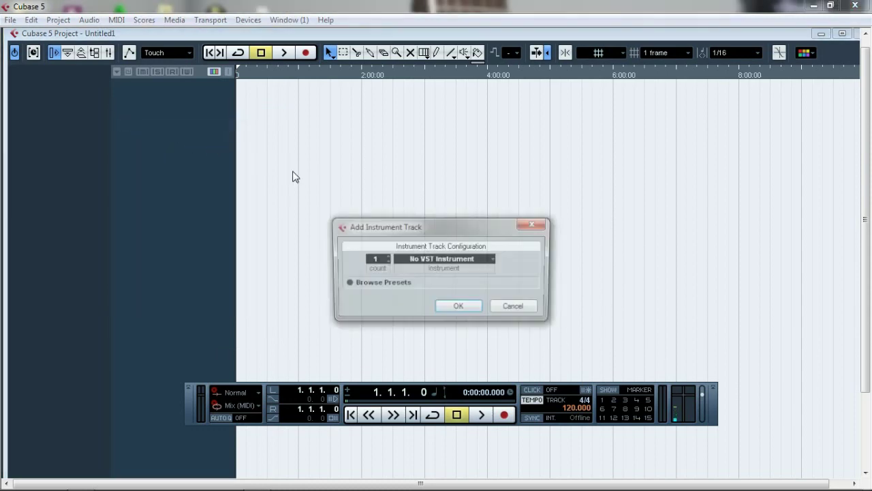
pyautogui.click(457, 260)
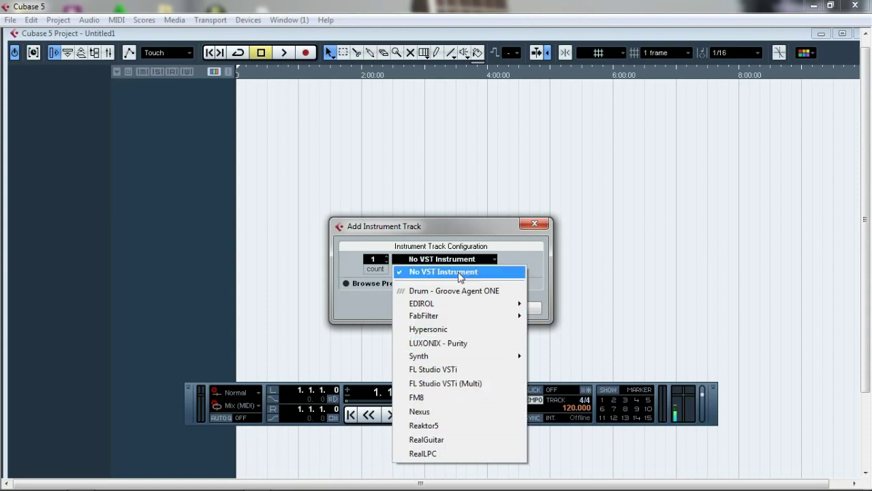
pyautogui.click(474, 235)
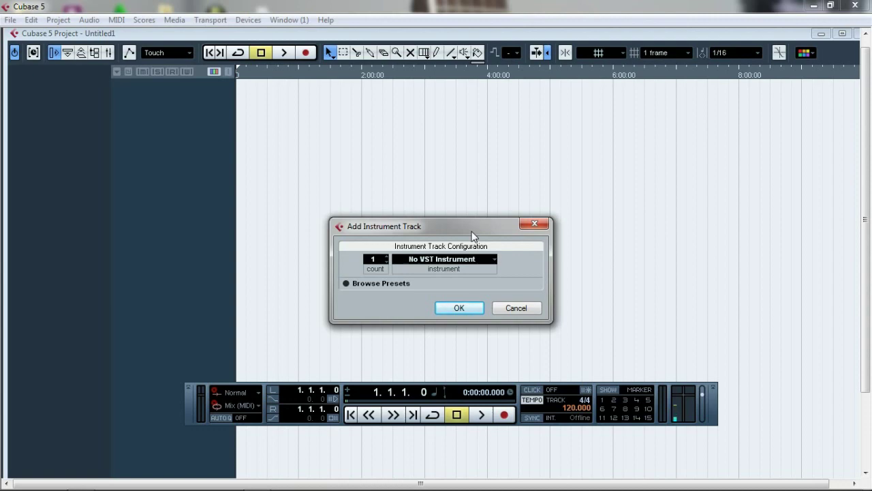
pyautogui.click(541, 221)
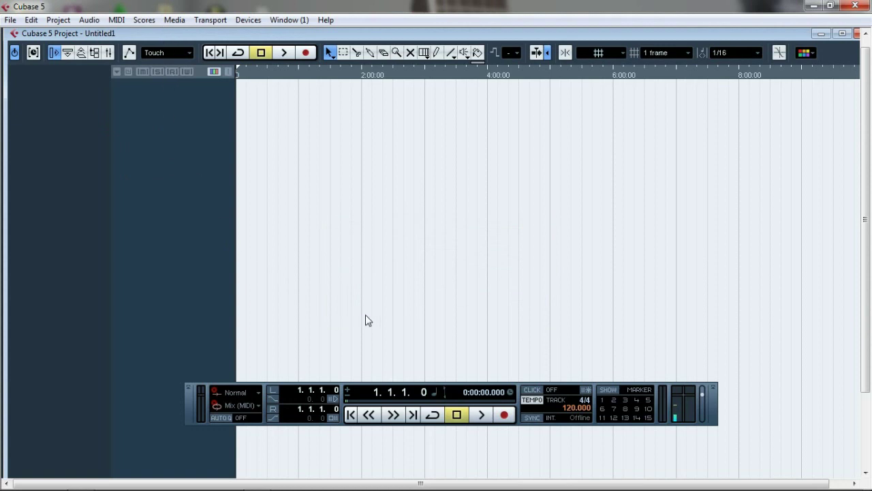
# Step: Open Plug-in Information, move its window over the empty arrangement area, and update the VST plug-ins list
pyautogui.click(249, 20)
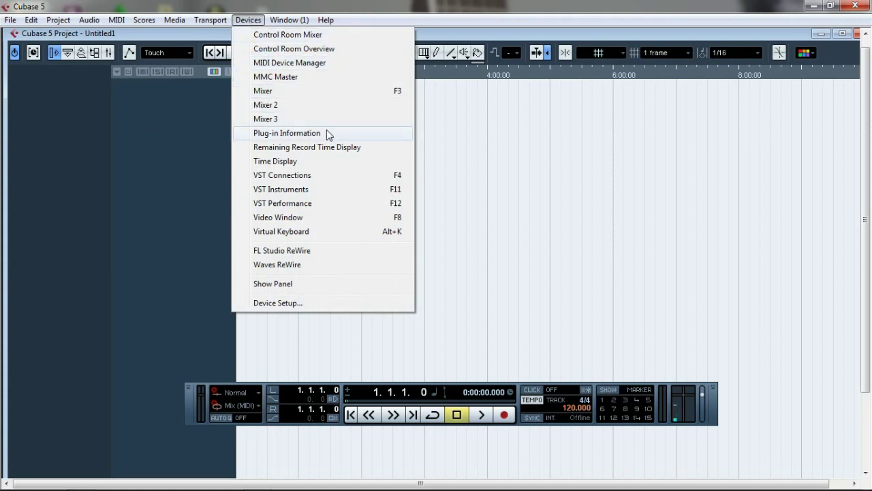
pyautogui.click(269, 133)
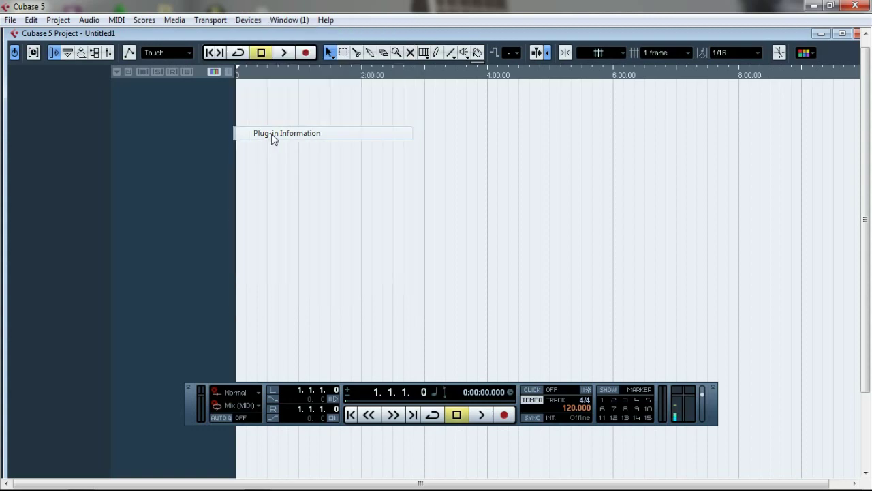
pyautogui.moveTo(290, 154); pyautogui.dragTo(433, 98)
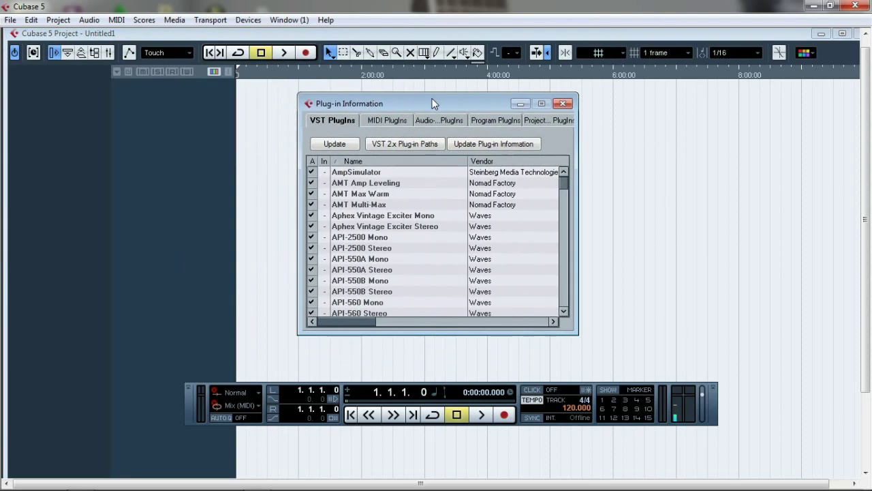
pyautogui.click(338, 144)
# Step: Look over the VST plug-ins list in Plug-in Information and close the window
pyautogui.moveTo(563, 181)
pyautogui.mouseDown()
pyautogui.moveTo(565, 276)
pyautogui.moveTo(576, 308)
pyautogui.moveTo(571, 184)
pyautogui.mouseUp()
pyautogui.click(248, 20)
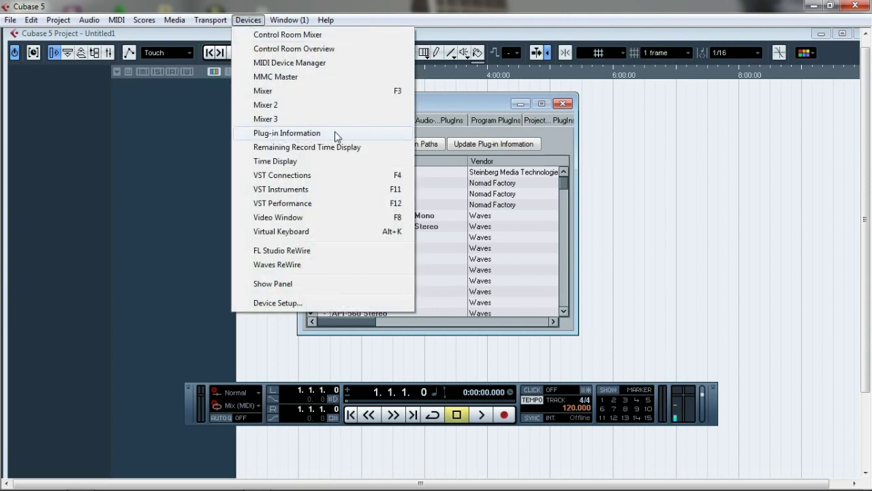
pyautogui.moveTo(455, 102); pyautogui.dragTo(457, 107)
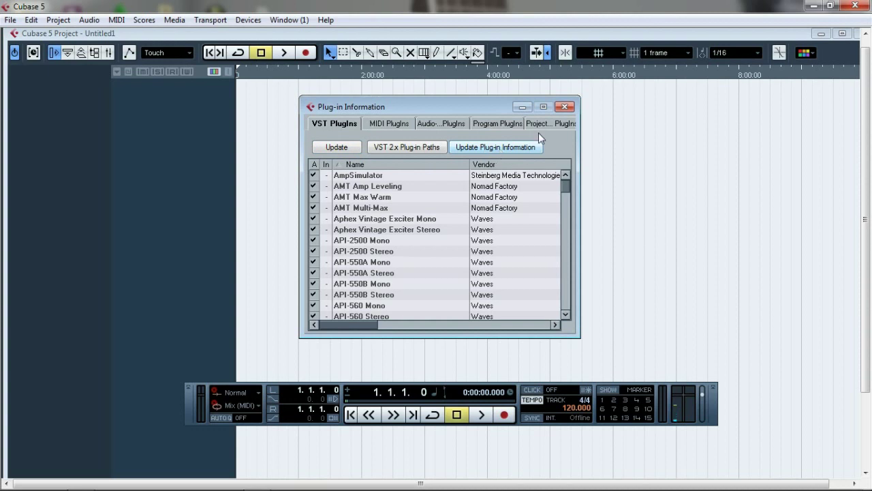
pyautogui.click(562, 108)
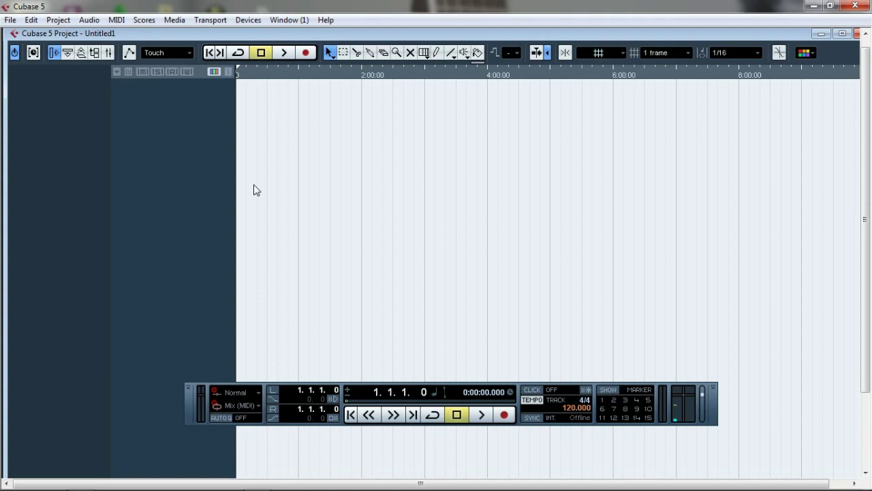
# Step: Maximize the project window inside Cubase 5 and minimize the whole application to the desktop
pyautogui.doubleClick(306, 34)
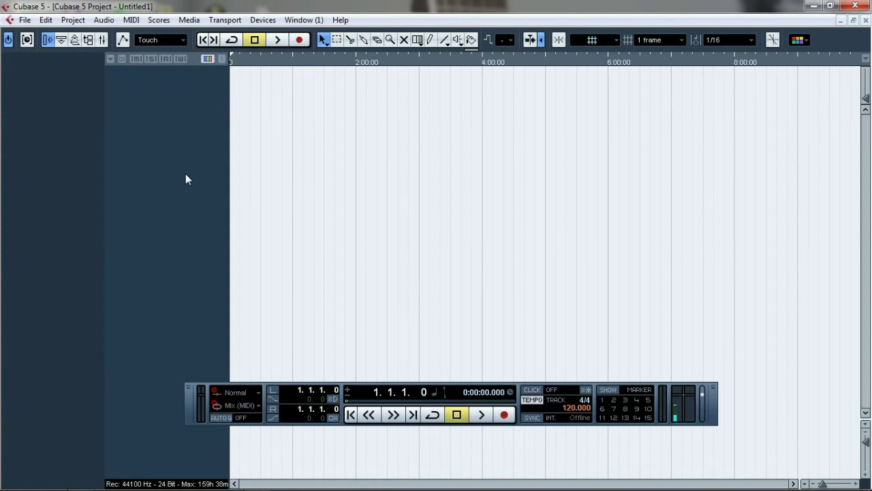
pyautogui.click(813, 6)
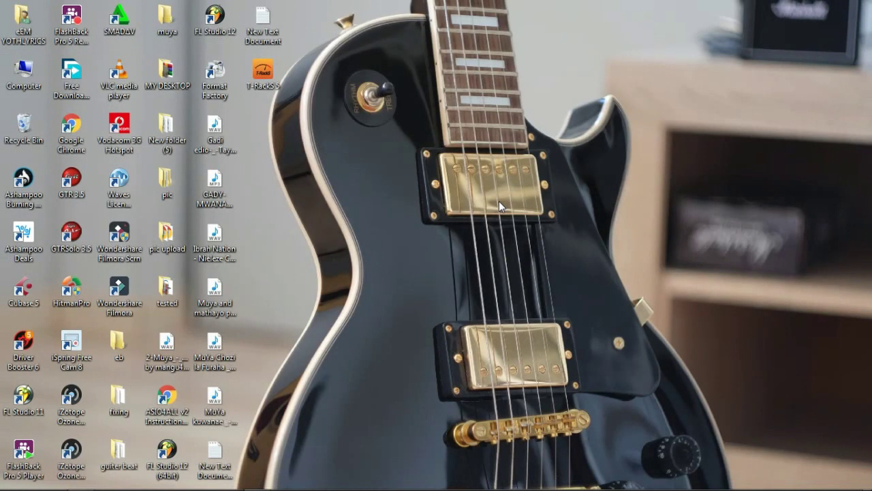